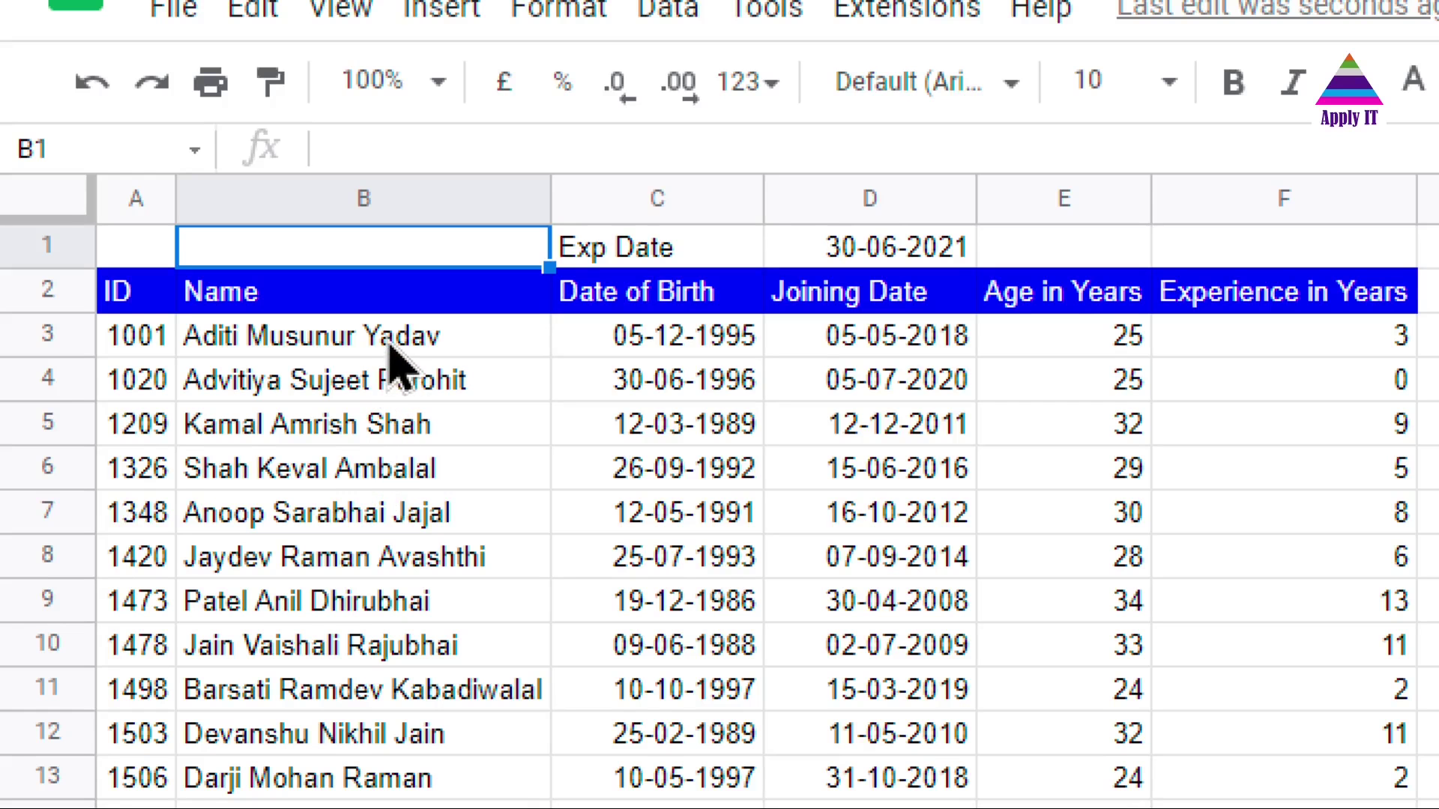
Examine the entries in the Date of Birth and Joining Date columns of the employee table
click(391, 348)
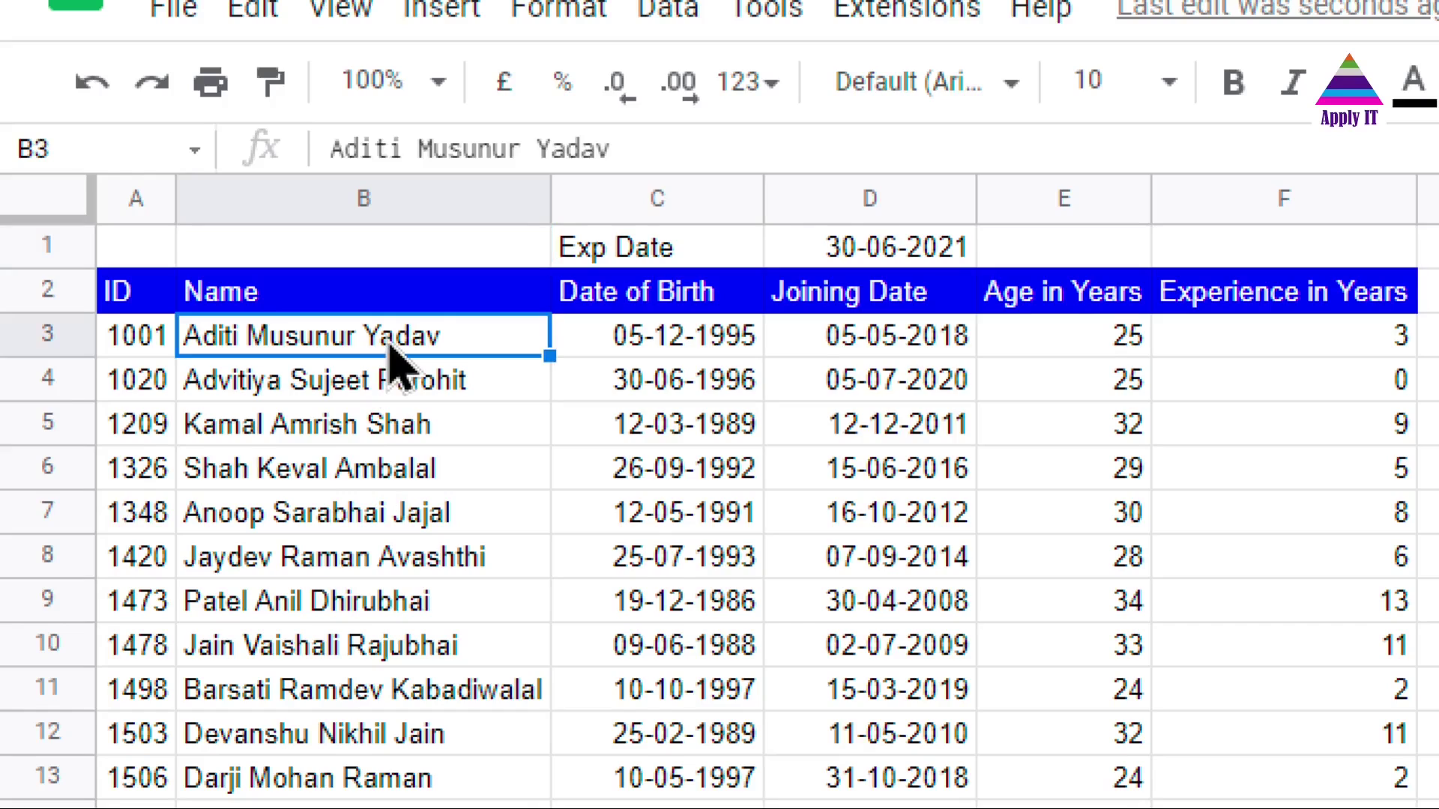
key(Right)
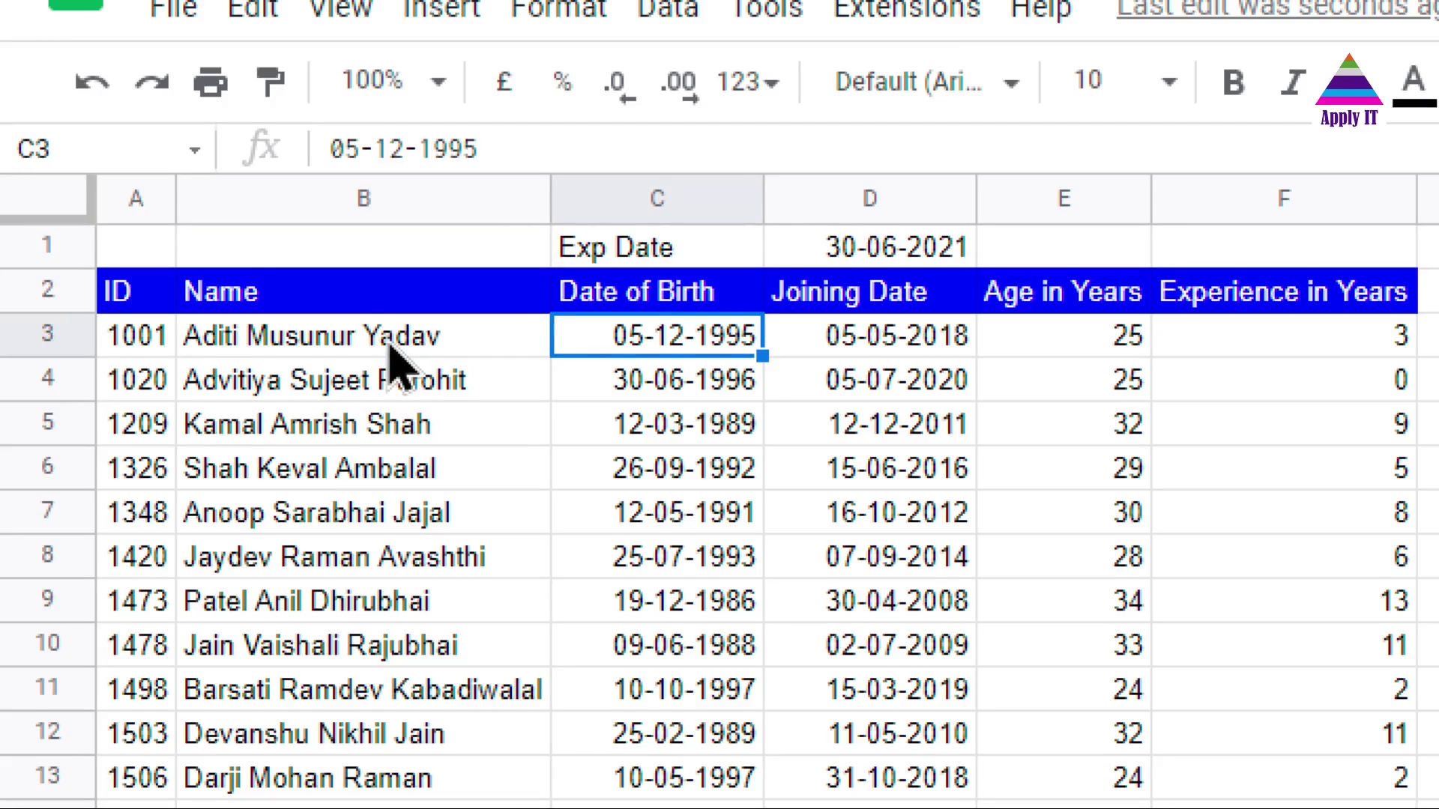
key(Down)
key(Down)
key(Down)
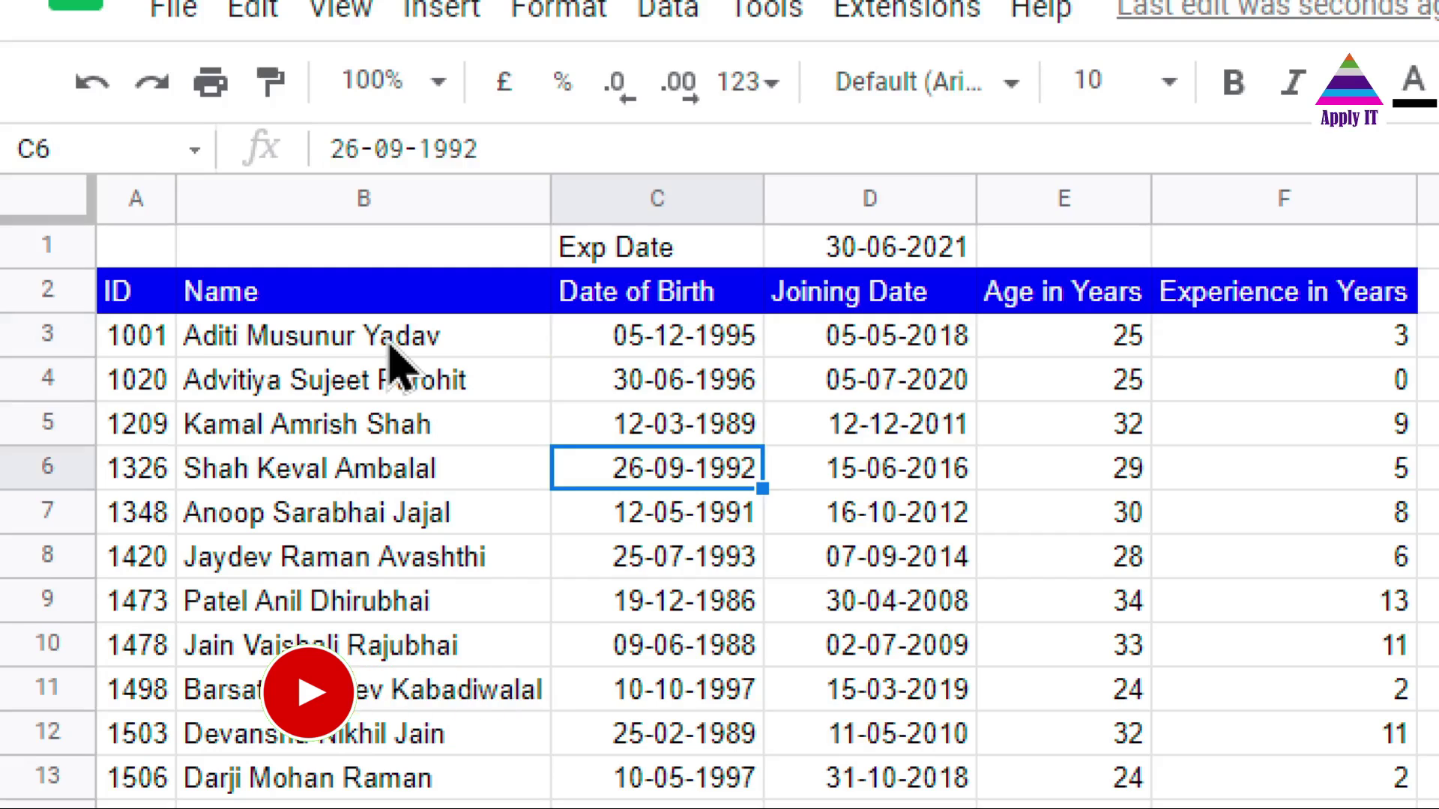
key(Right)
key(Up)
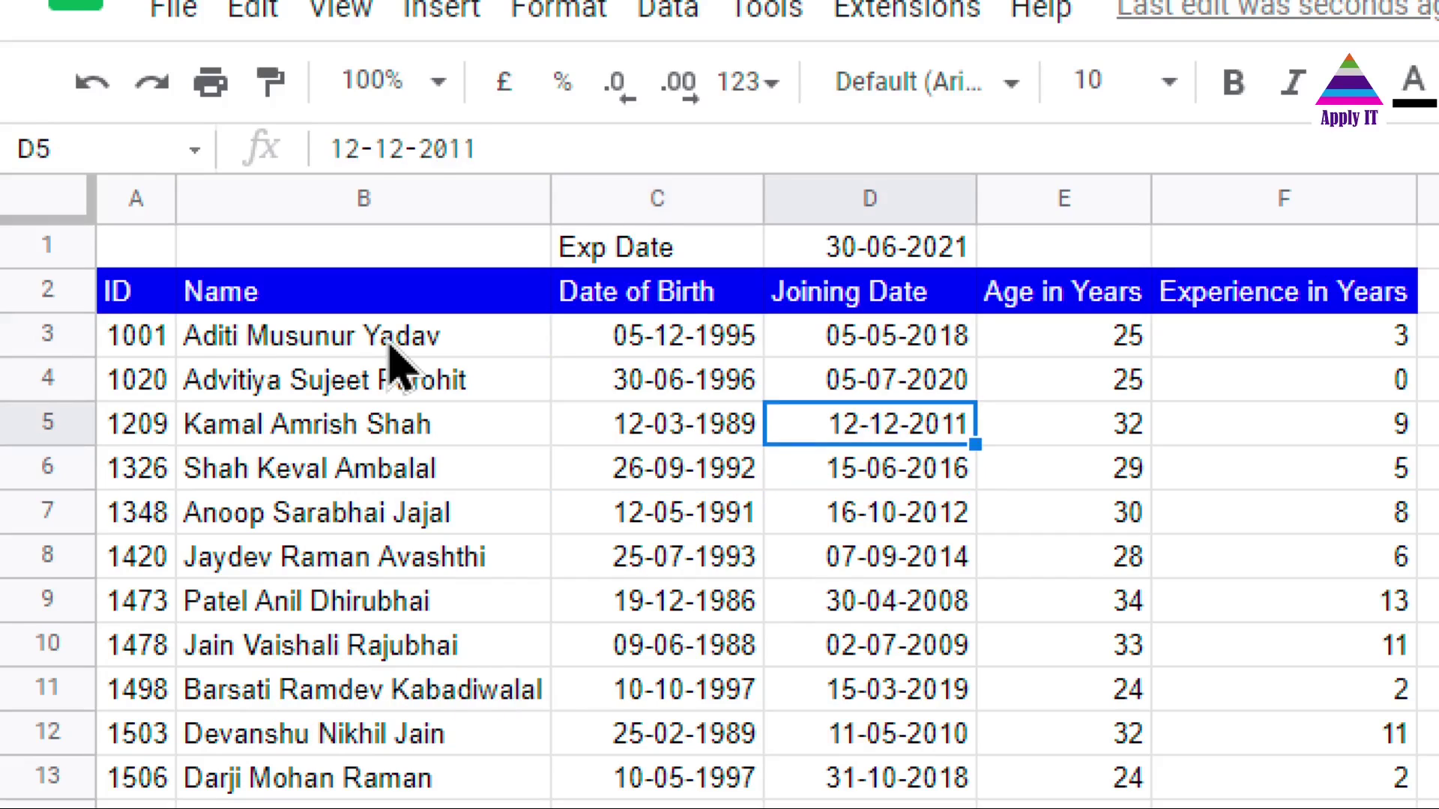
key(Up)
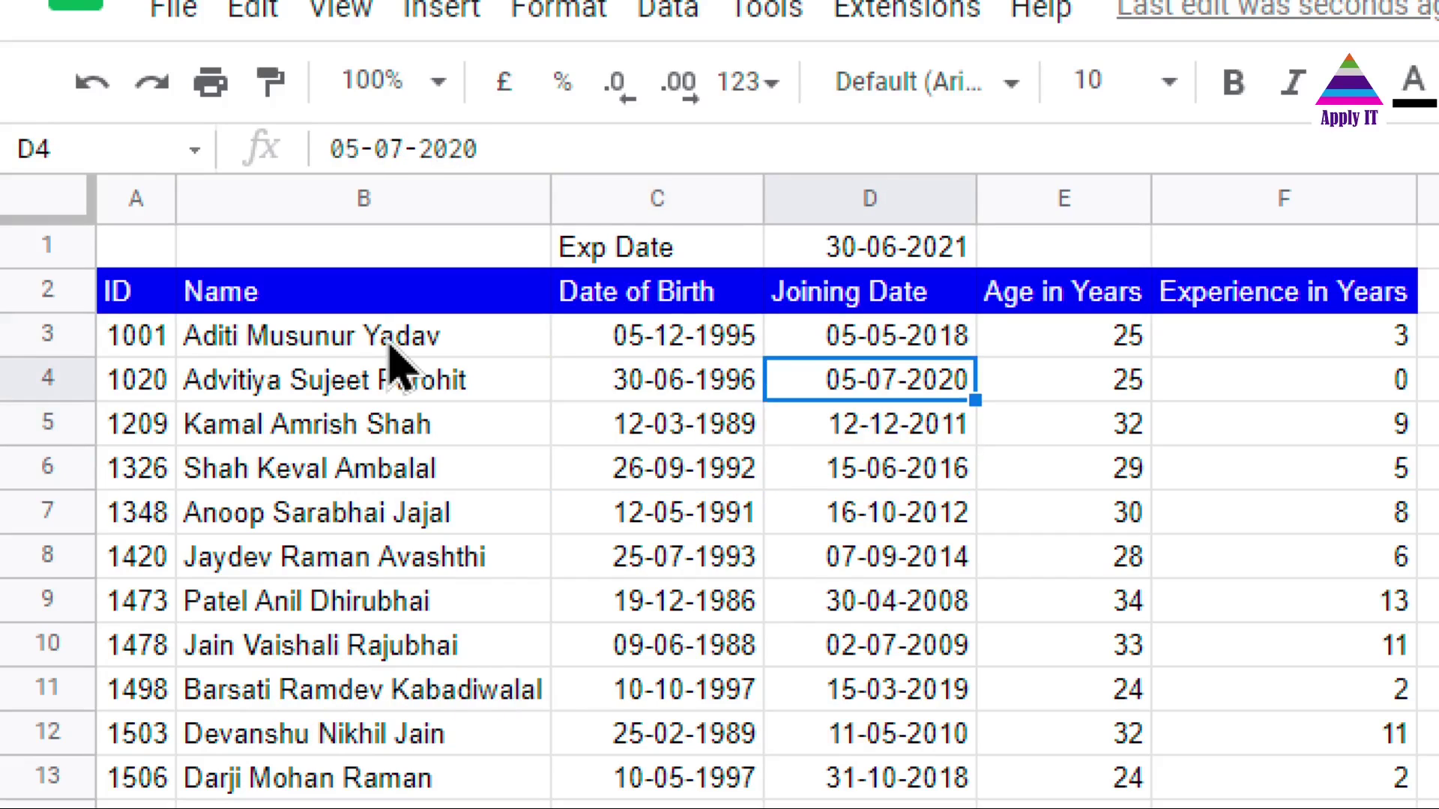
key(Left)
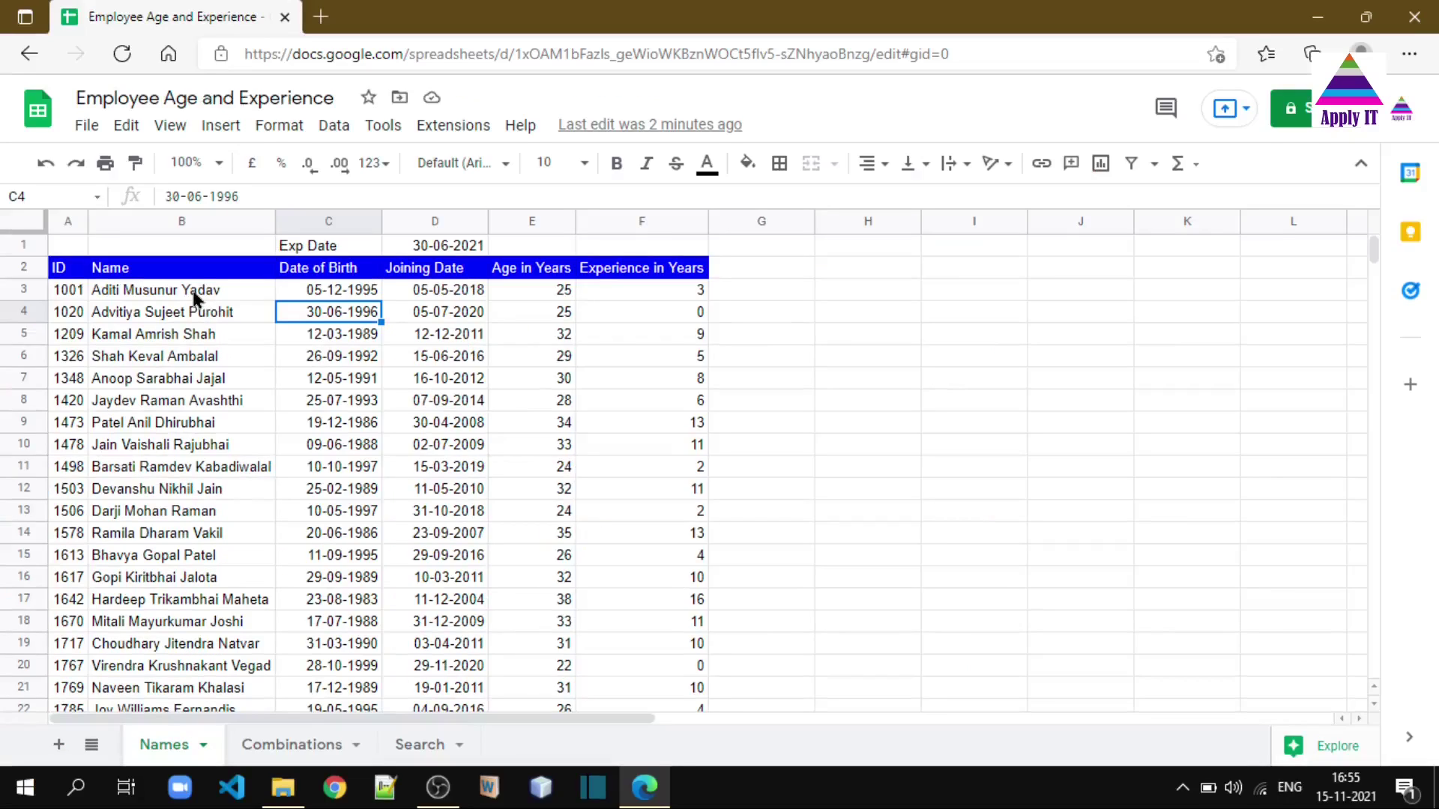
Review the custom date and time formats available for the date range C3:D22, keeping the existing format
key(Up)
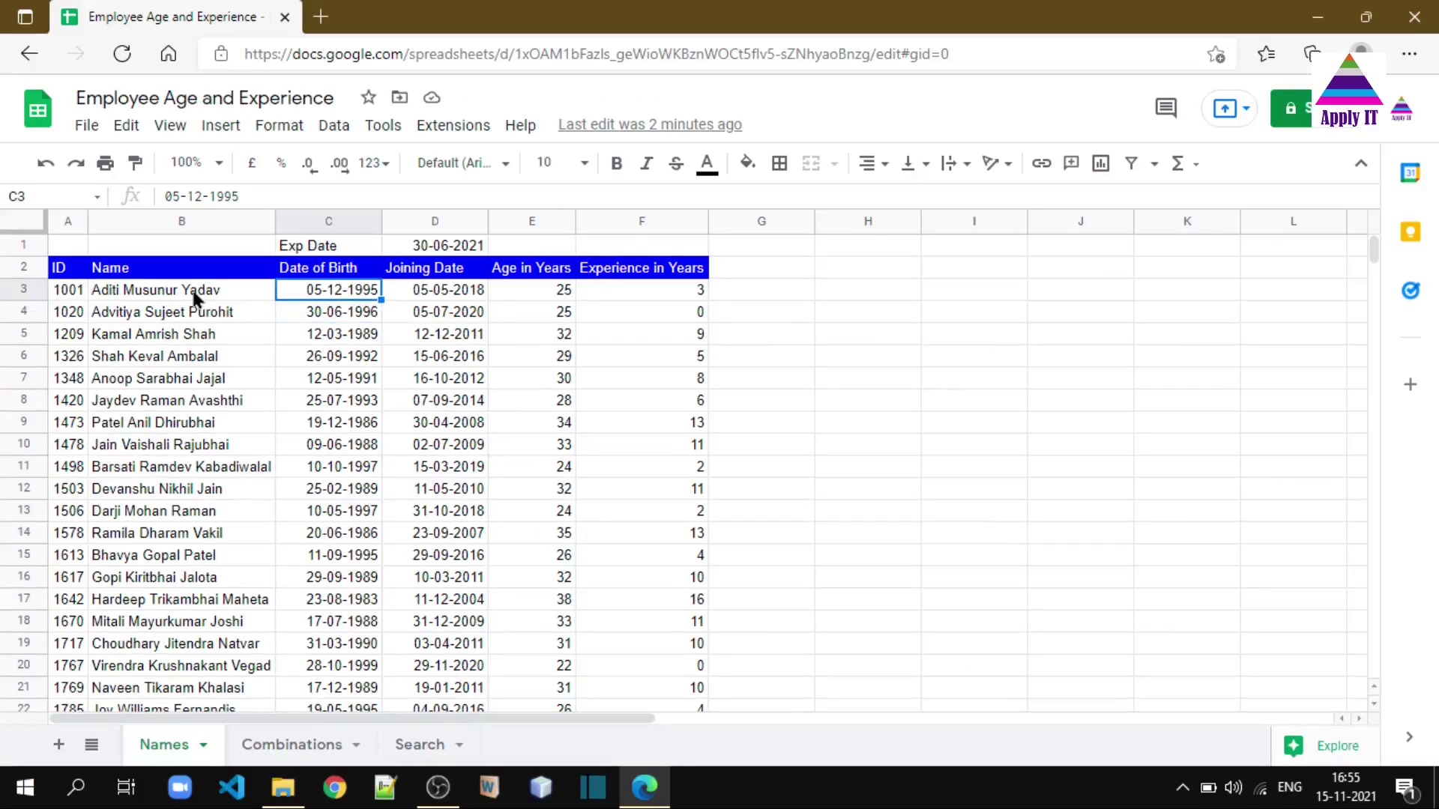
key(shift+Right)
key(ctrl+shift+Down)
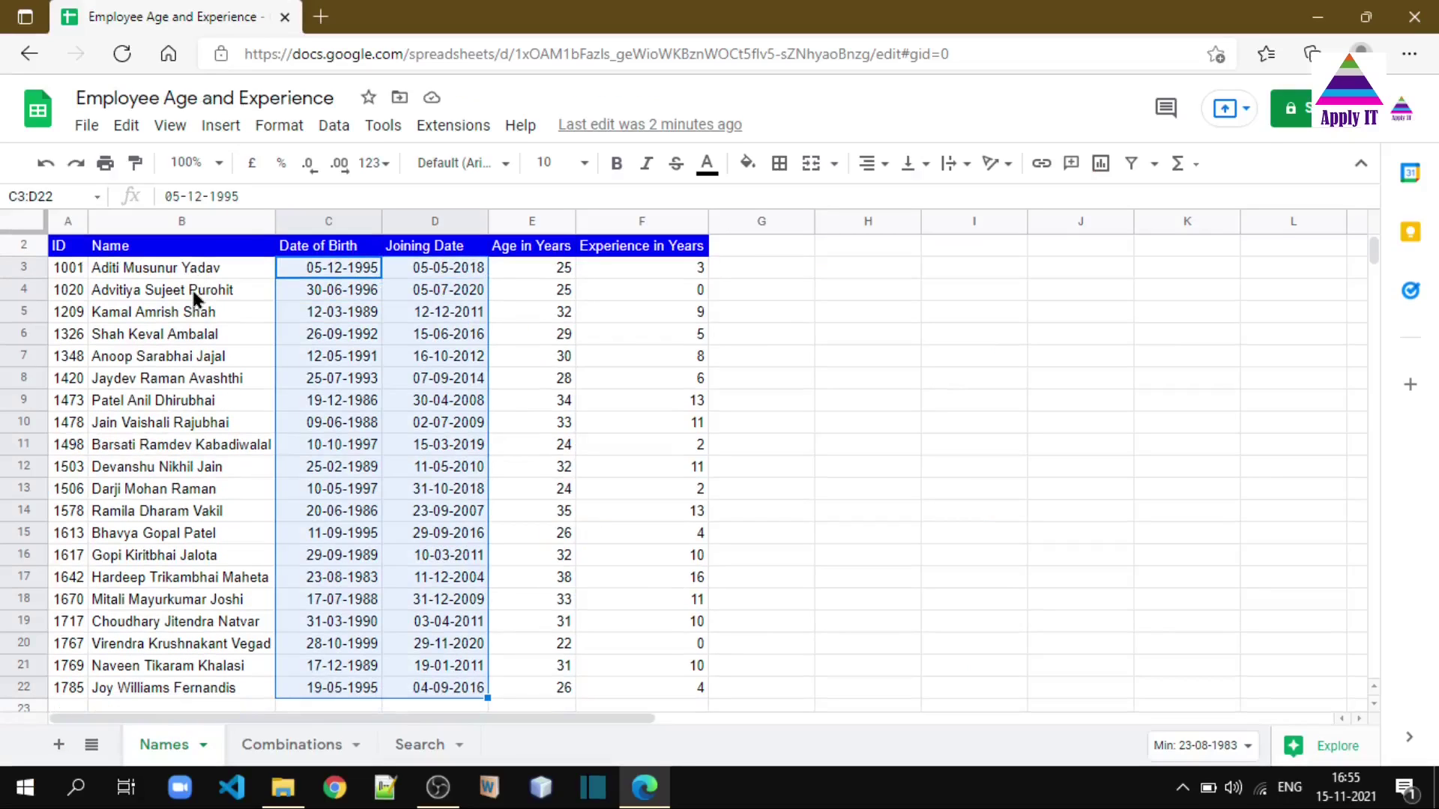
scroll(313, 377, up, 1)
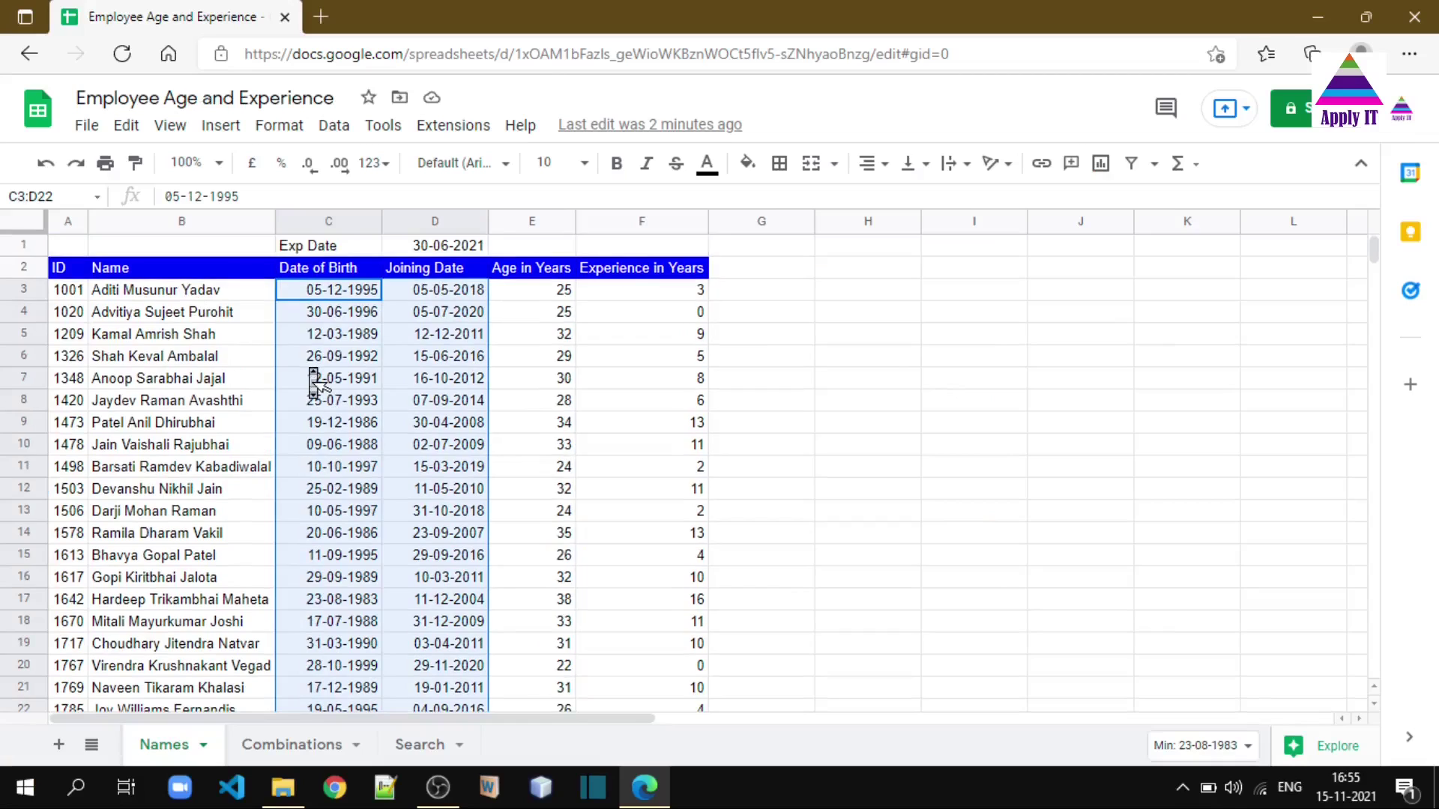
click(283, 126)
mouse_move(418, 215)
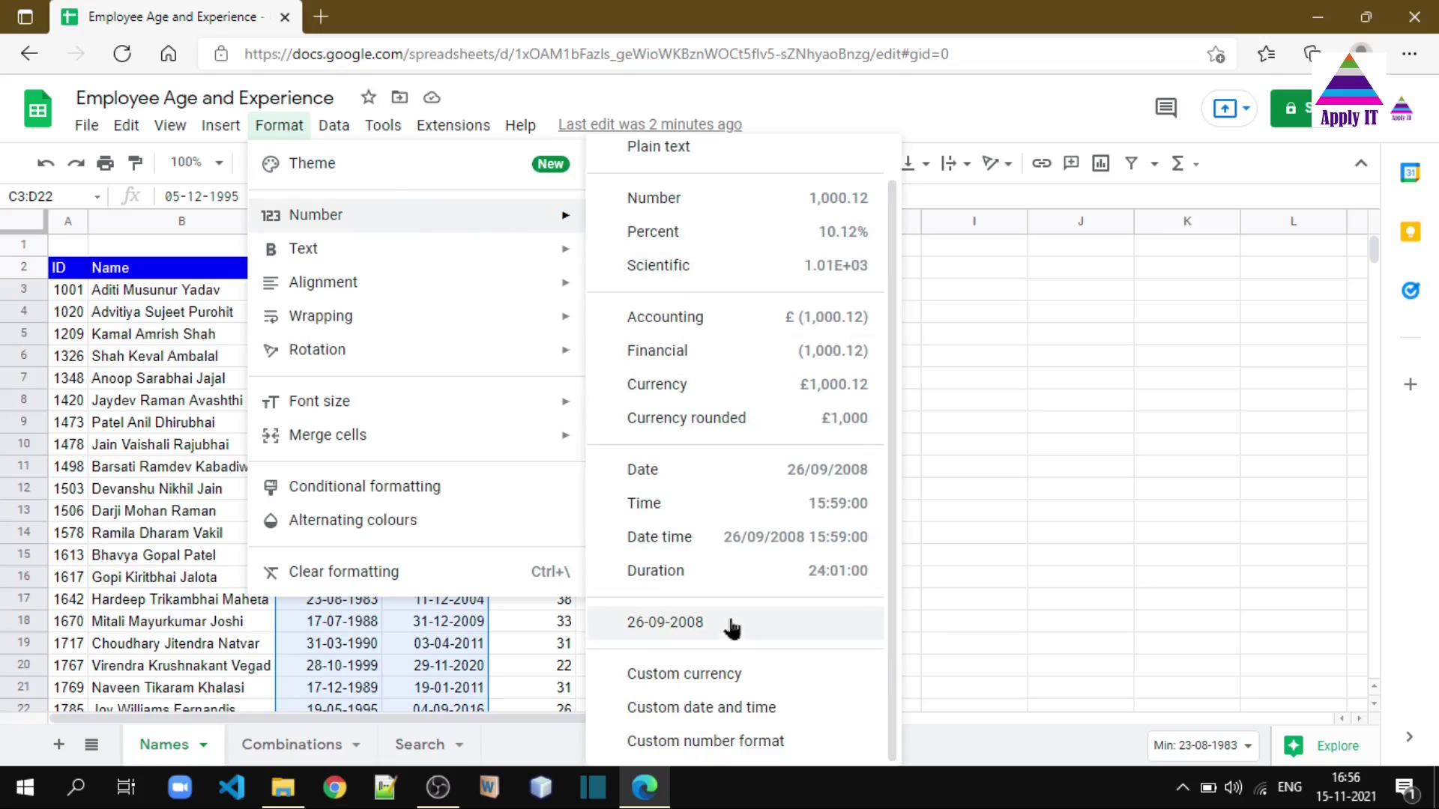
click(731, 708)
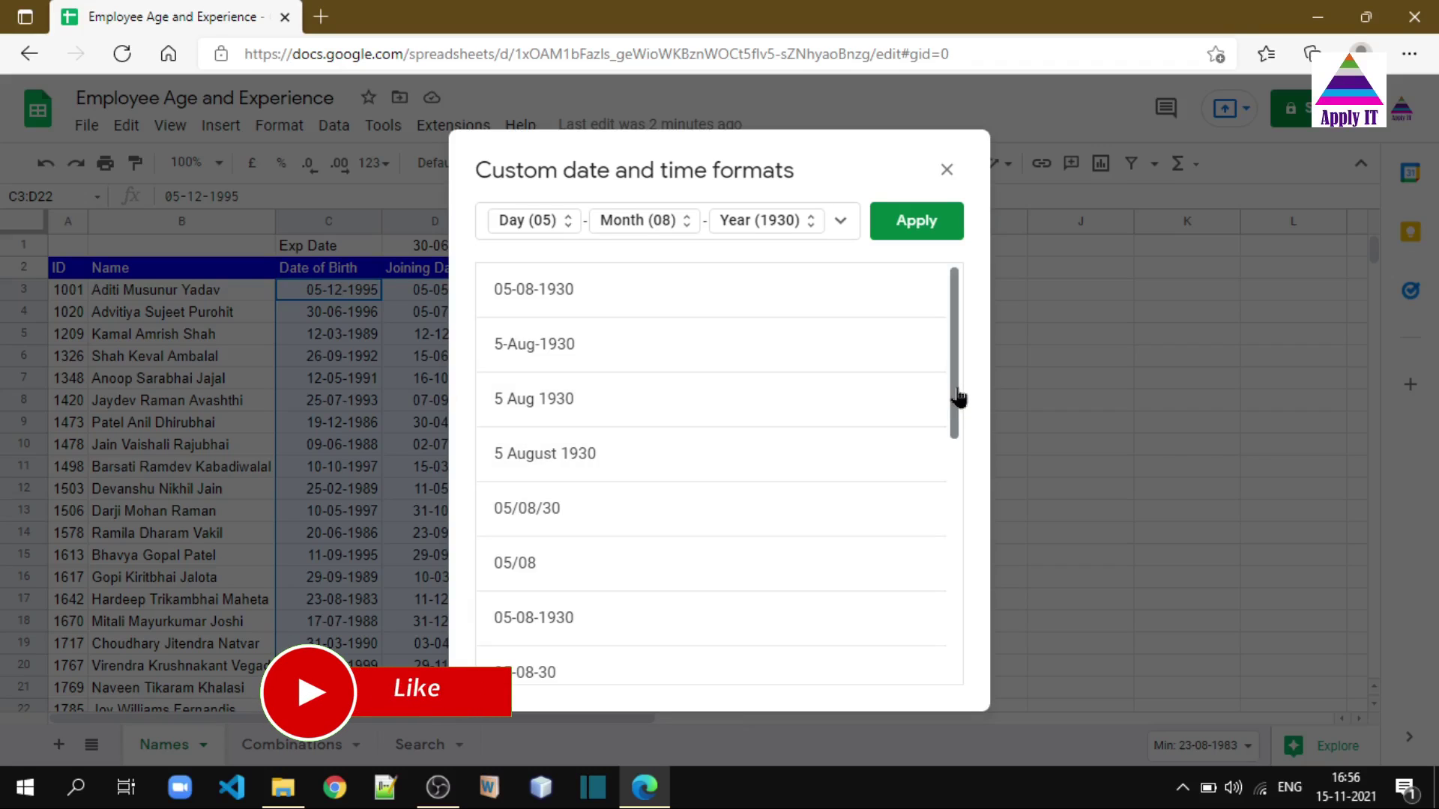
mouse_move(955, 401)
mouse_down()
mouse_move(957, 659)
mouse_move(957, 379)
mouse_up()
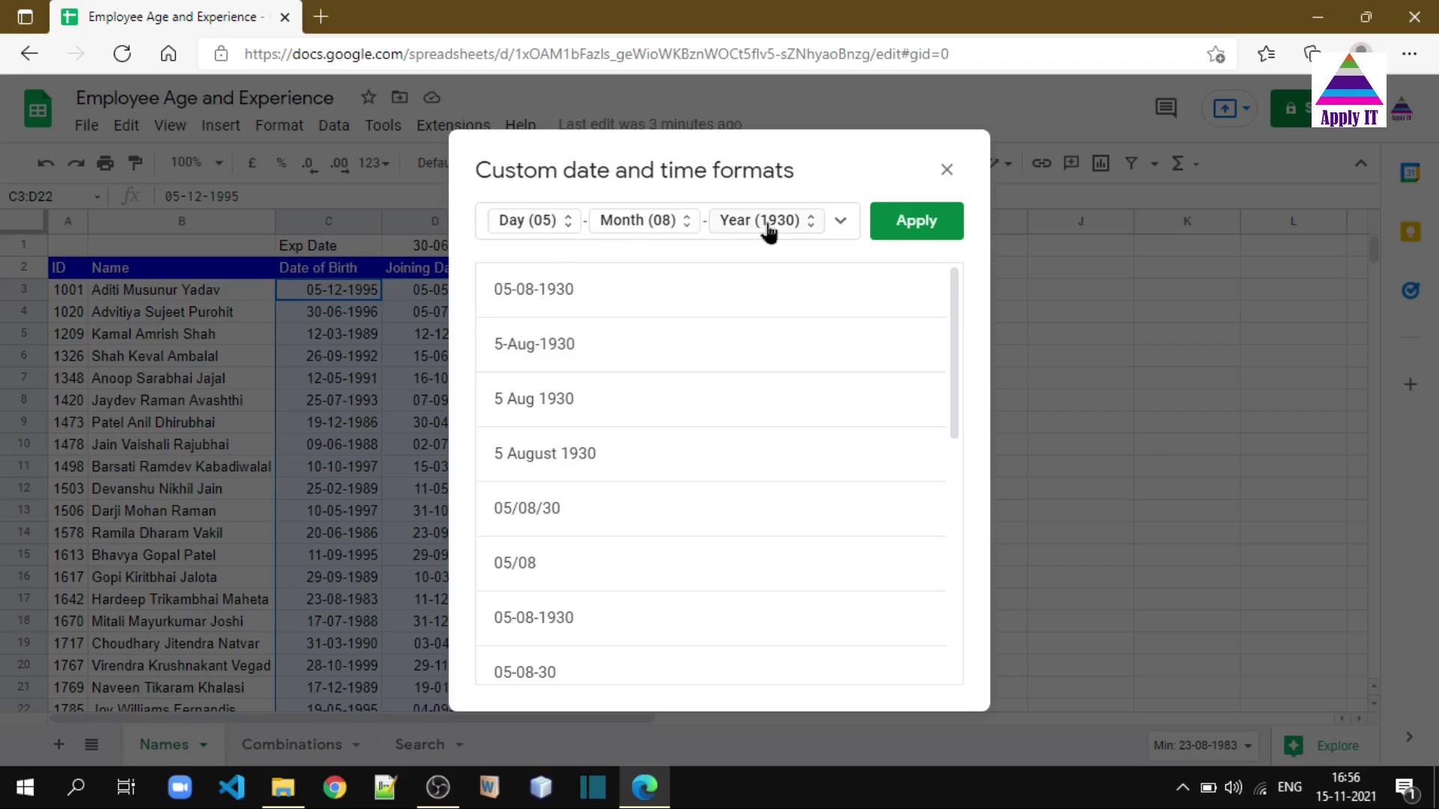
click(948, 171)
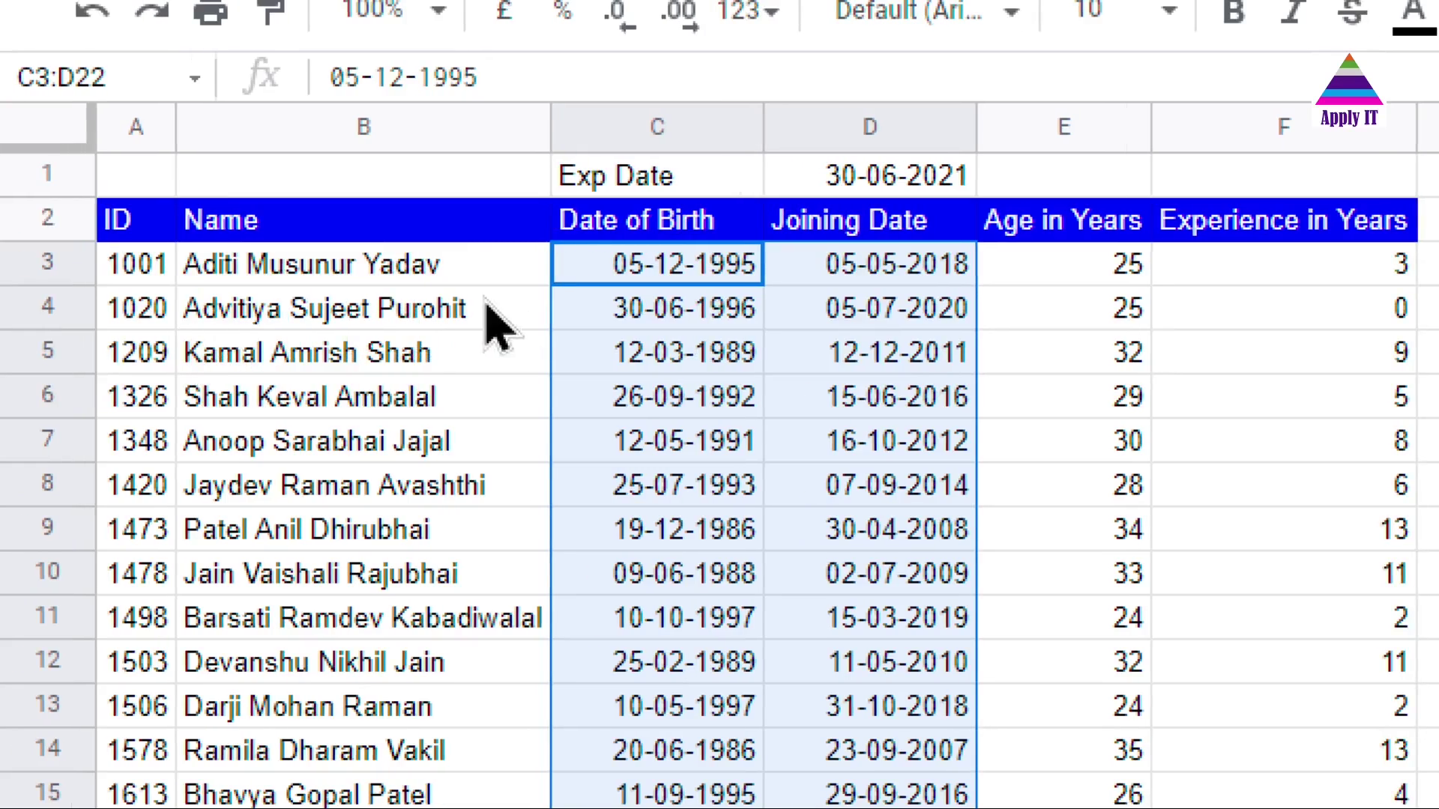
Inspect the Date of Birth cells and highlight the end year 2000 in the RANDBETWEEN formula of C7
click(646, 278)
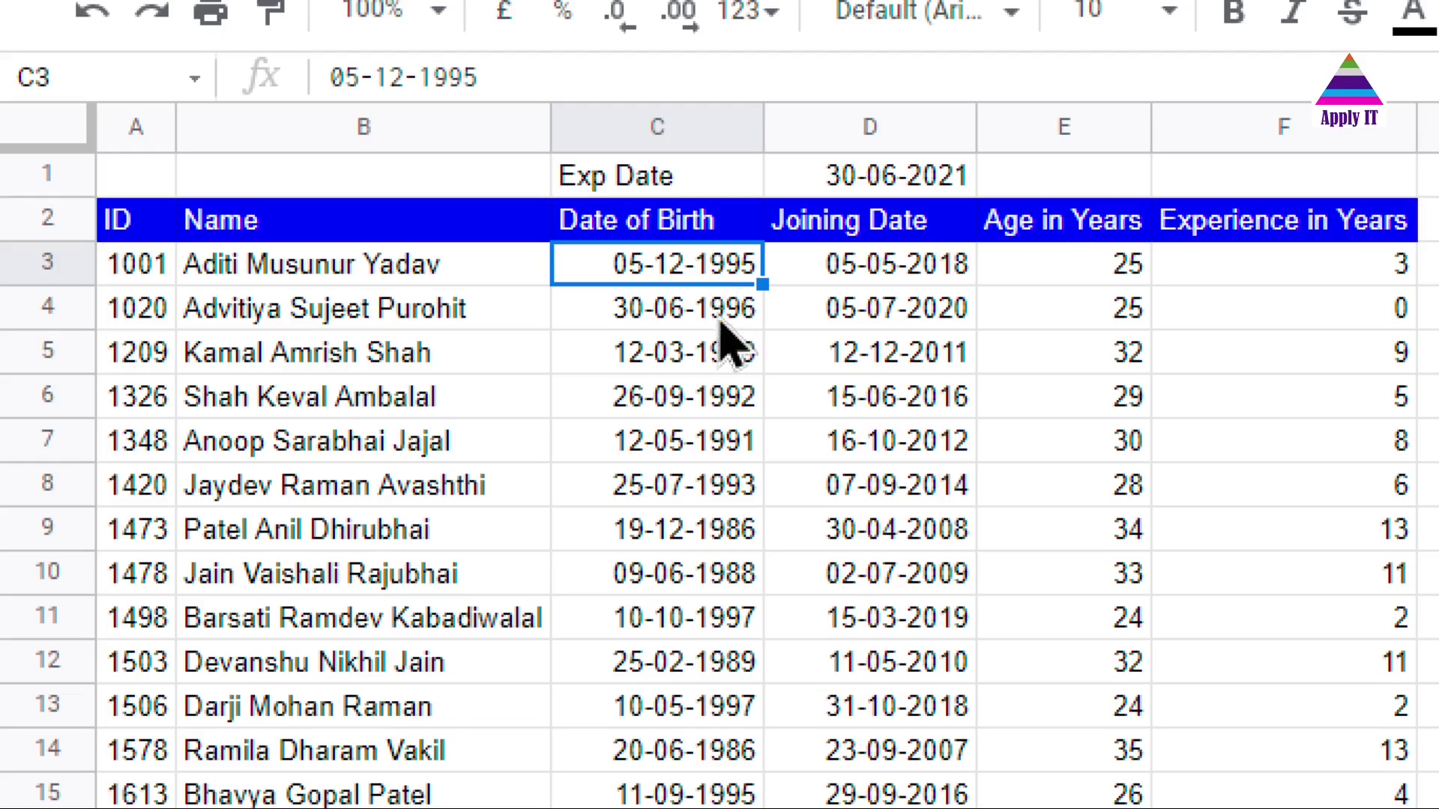
click(707, 408)
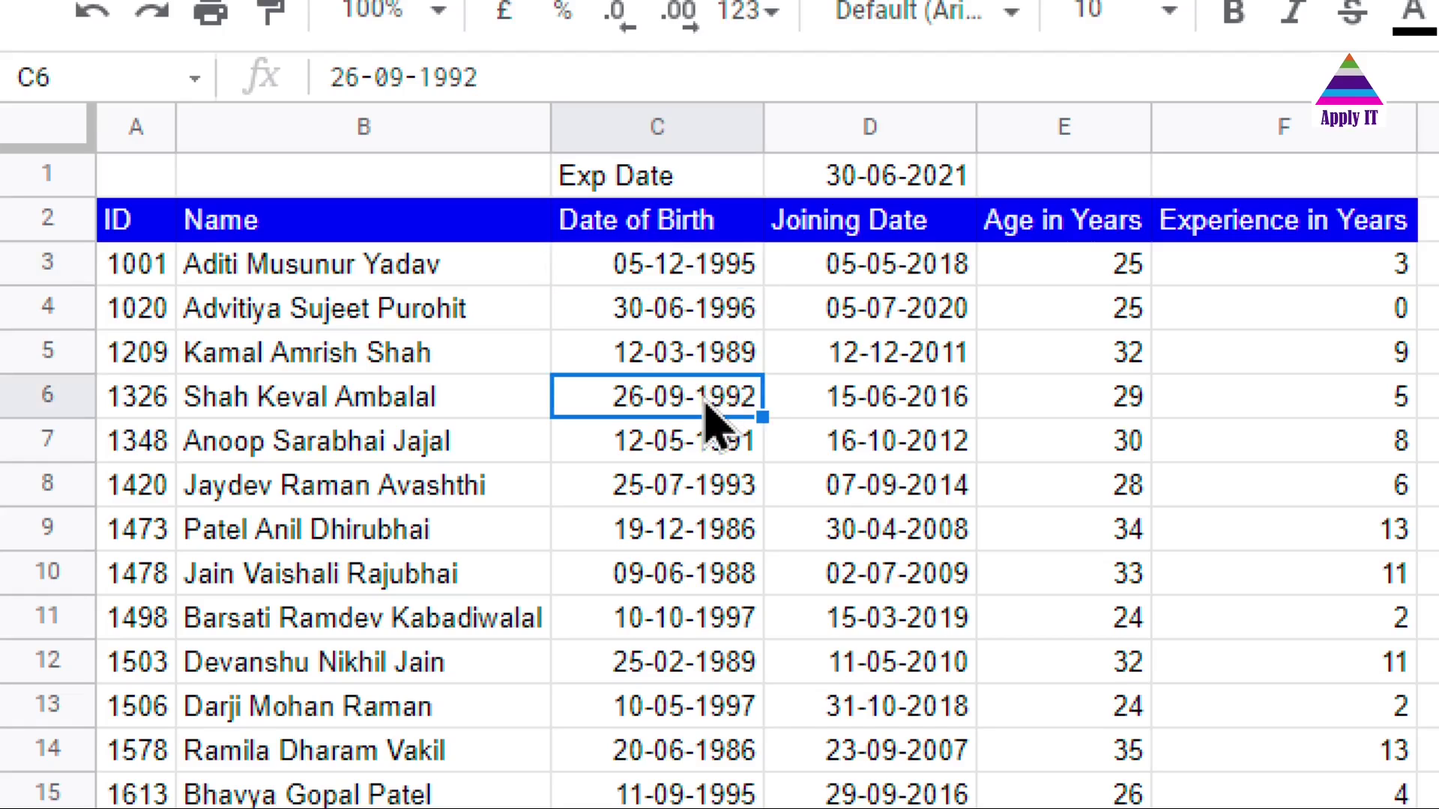
click(706, 448)
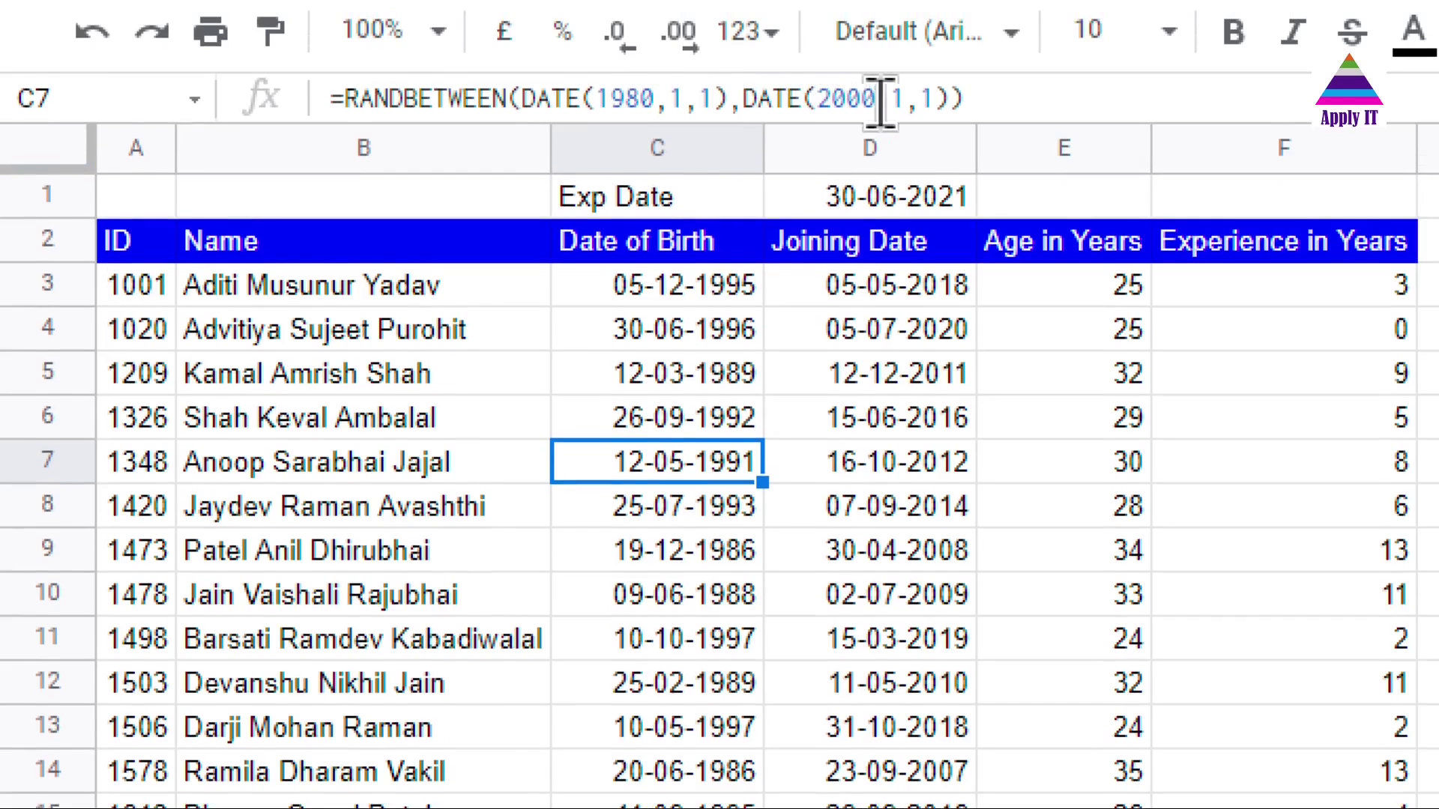
click(948, 105)
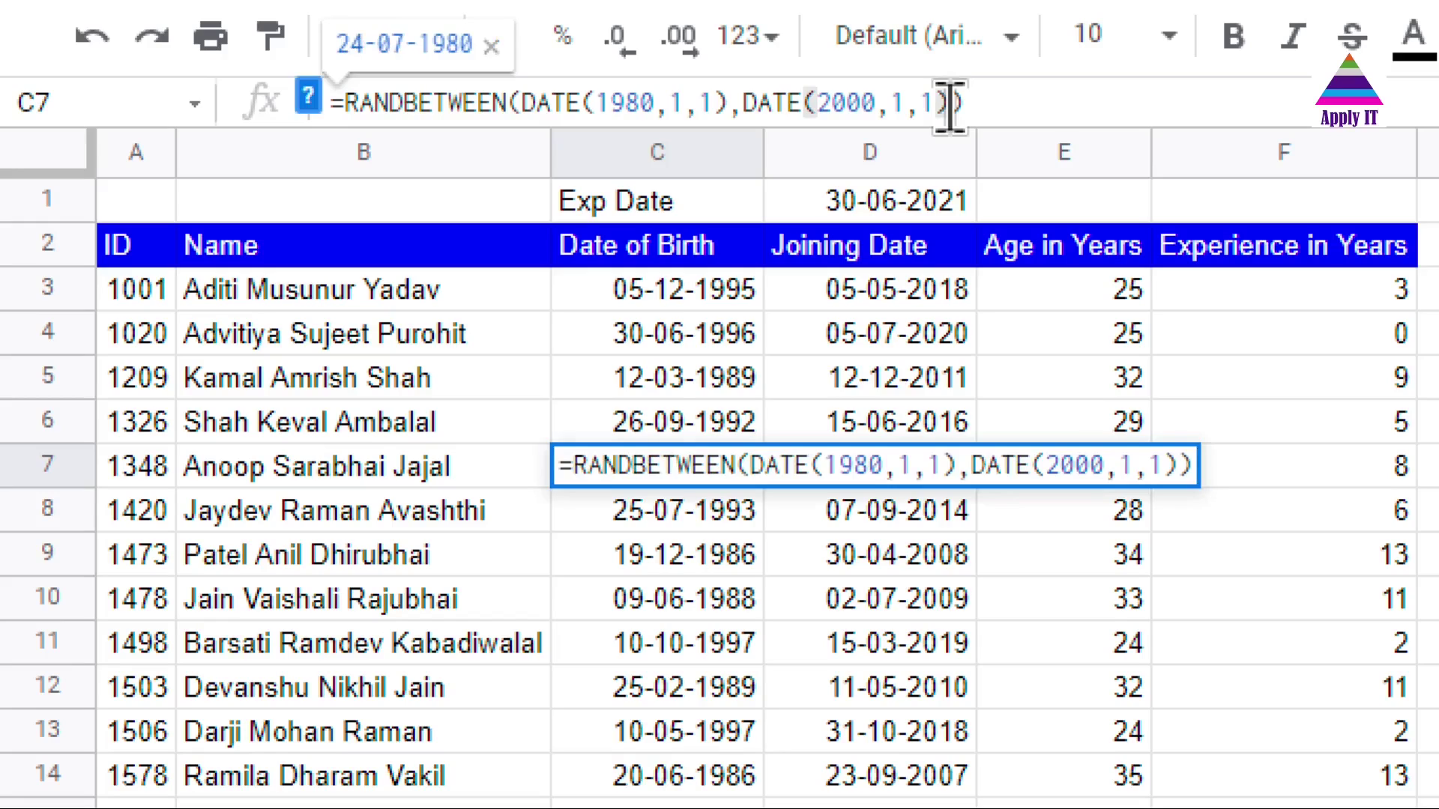
key(Left)
key(Left)
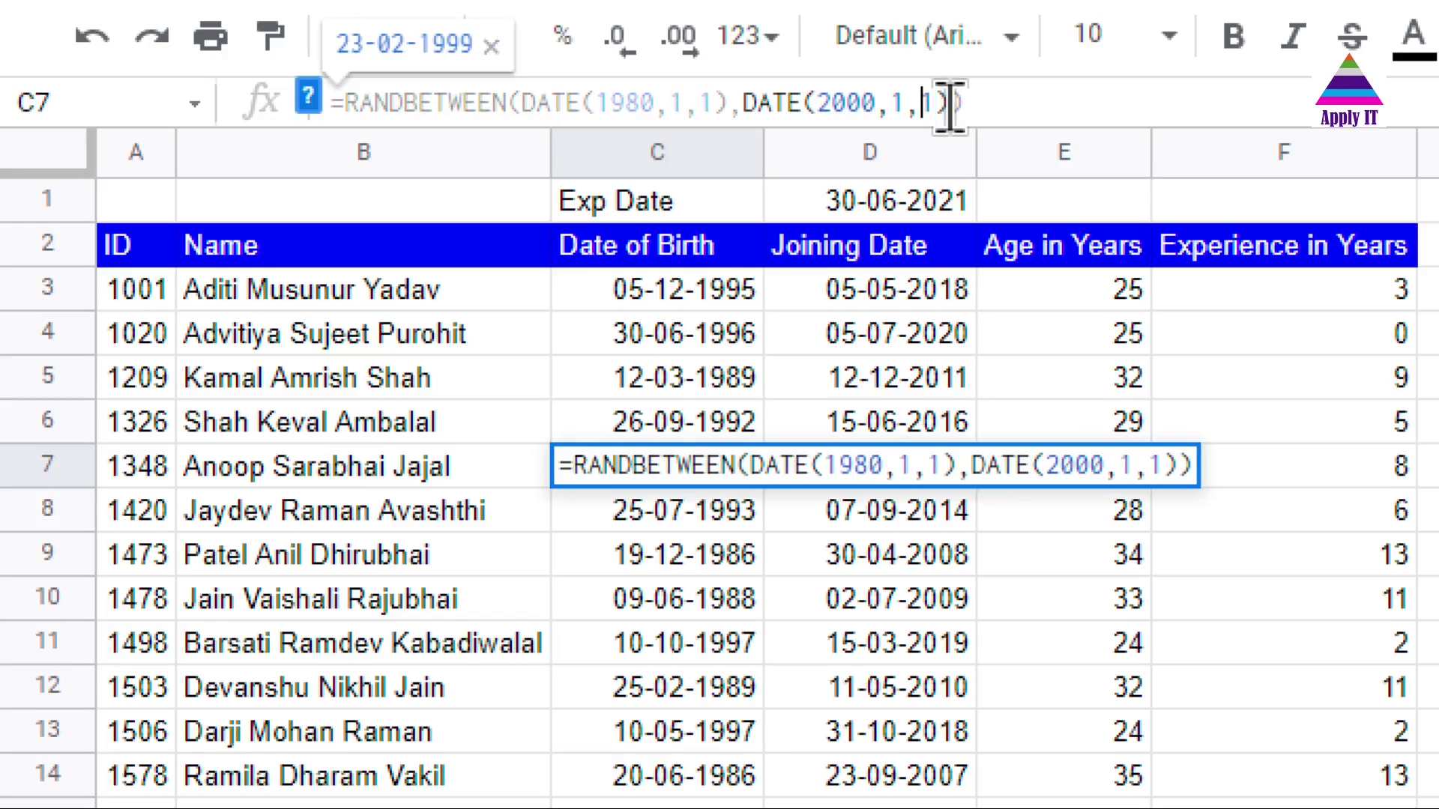
key(Left)
key(Left)
key(Left)
key(ctrl+shift+Left)
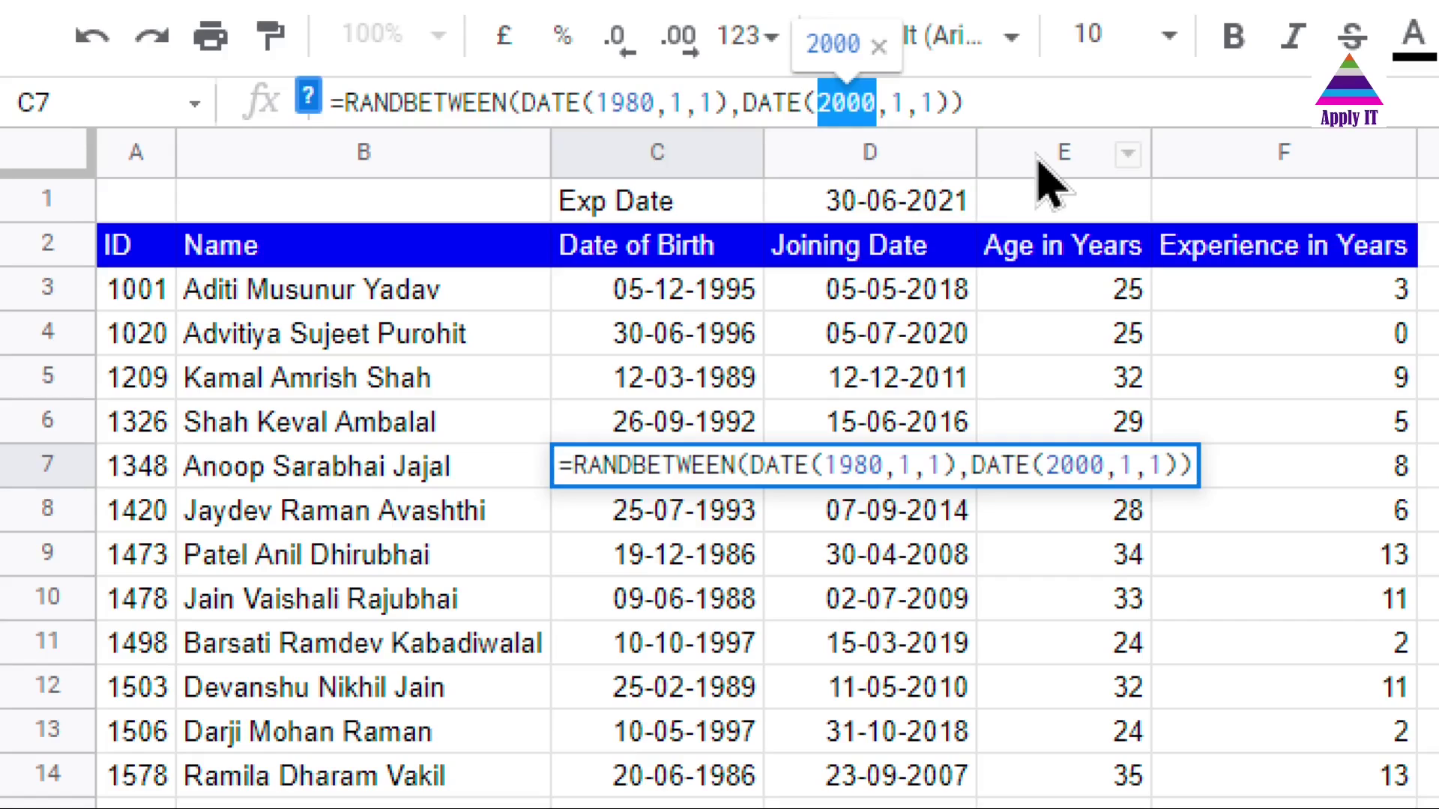
Highlight the start date argument DATE(1980,1,1) in the C7 formula to examine it
key(Left)
key(Left)
key(Left)
key(Left)
key(Left)
key(Left)
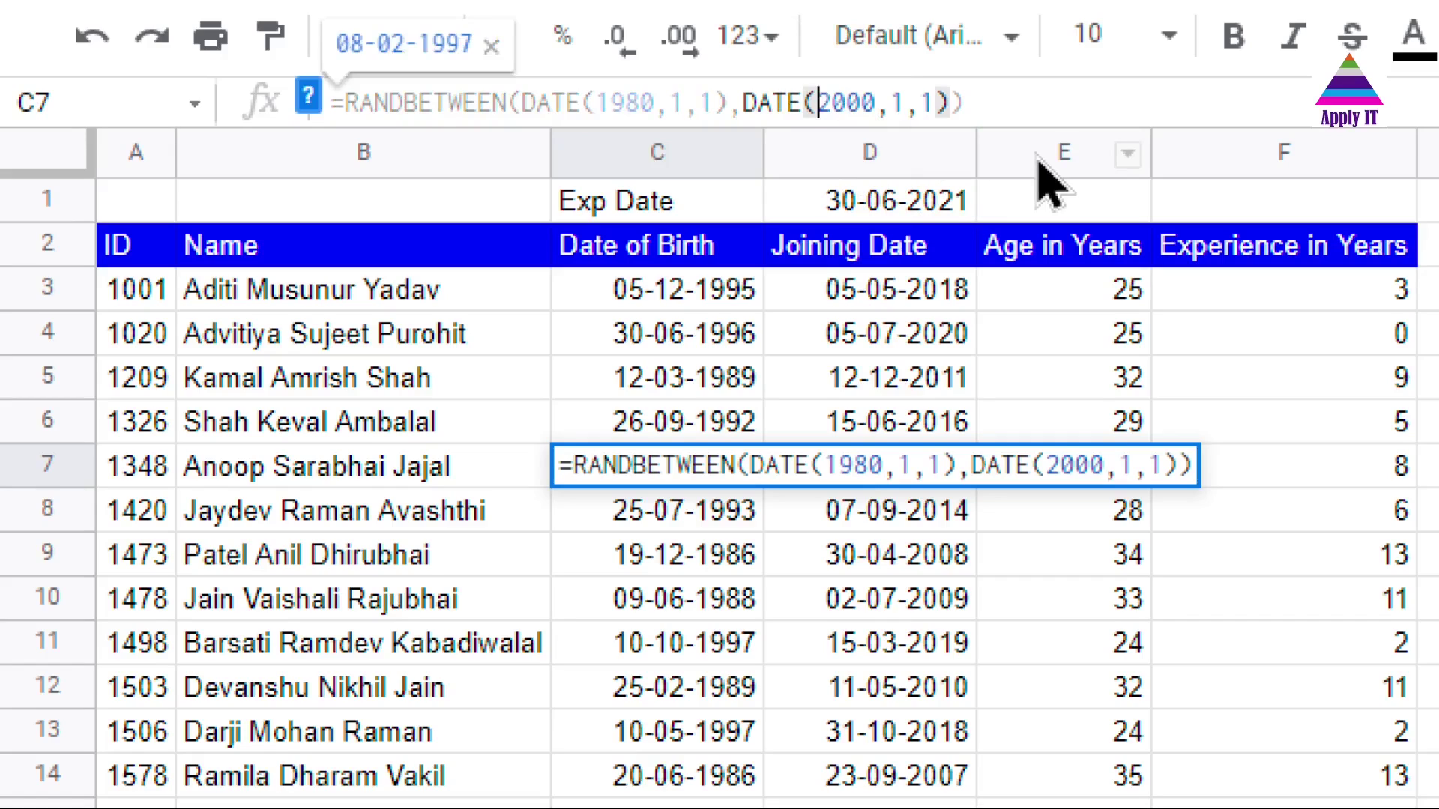
key(shift+Left)
key(shift+Left)
key(shift+Left)
key(shift+Left)
key(shift+Left)
key(shift+Left)
key(shift+Left)
key(shift+Left)
key(shift+Left)
key(shift+Left)
key(shift+Left)
key(shift+Left)
key(shift+Left)
key(shift+Left)
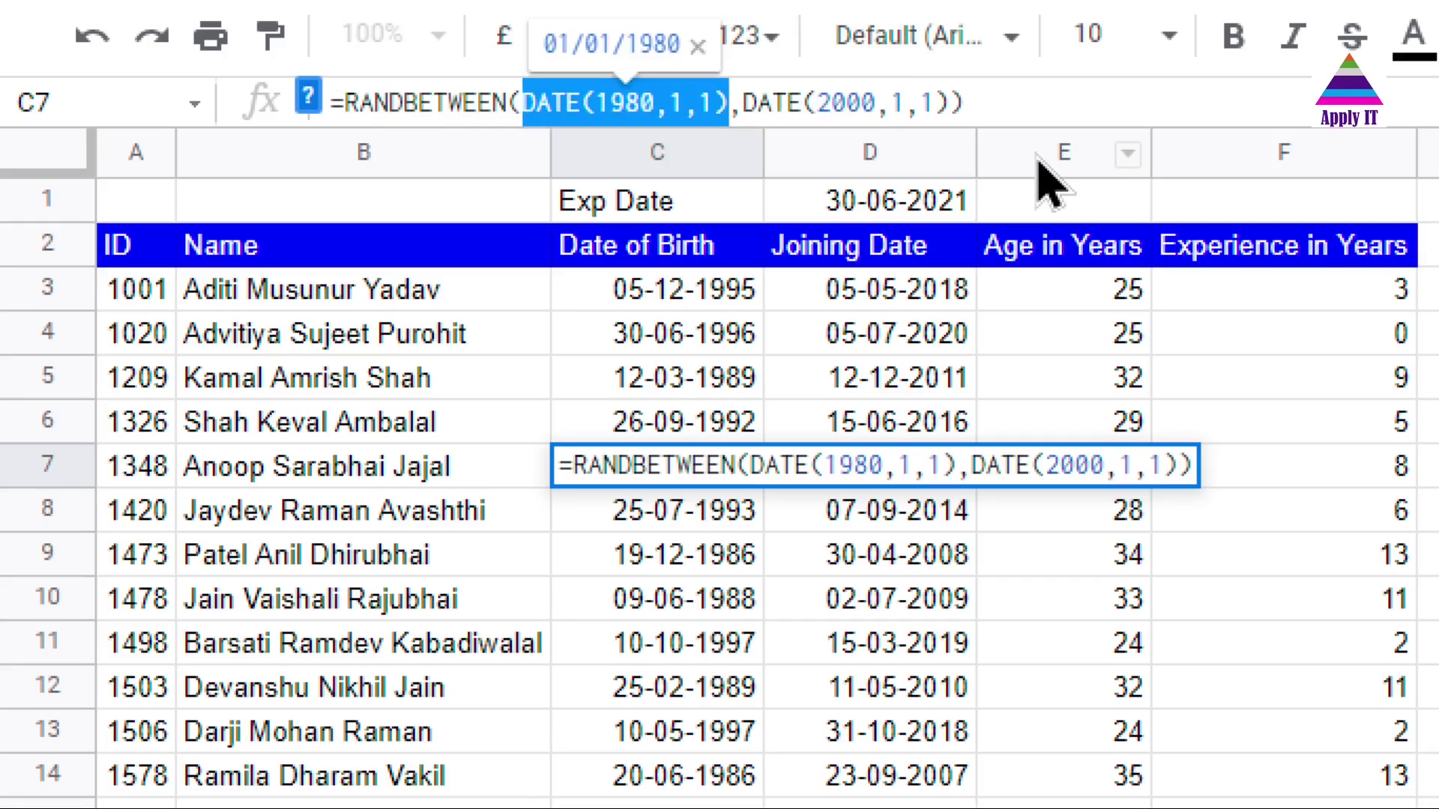
Examine the end date argument DATE(2000,1,1) in the C7 formula and close the formula without changing it
click(776, 103)
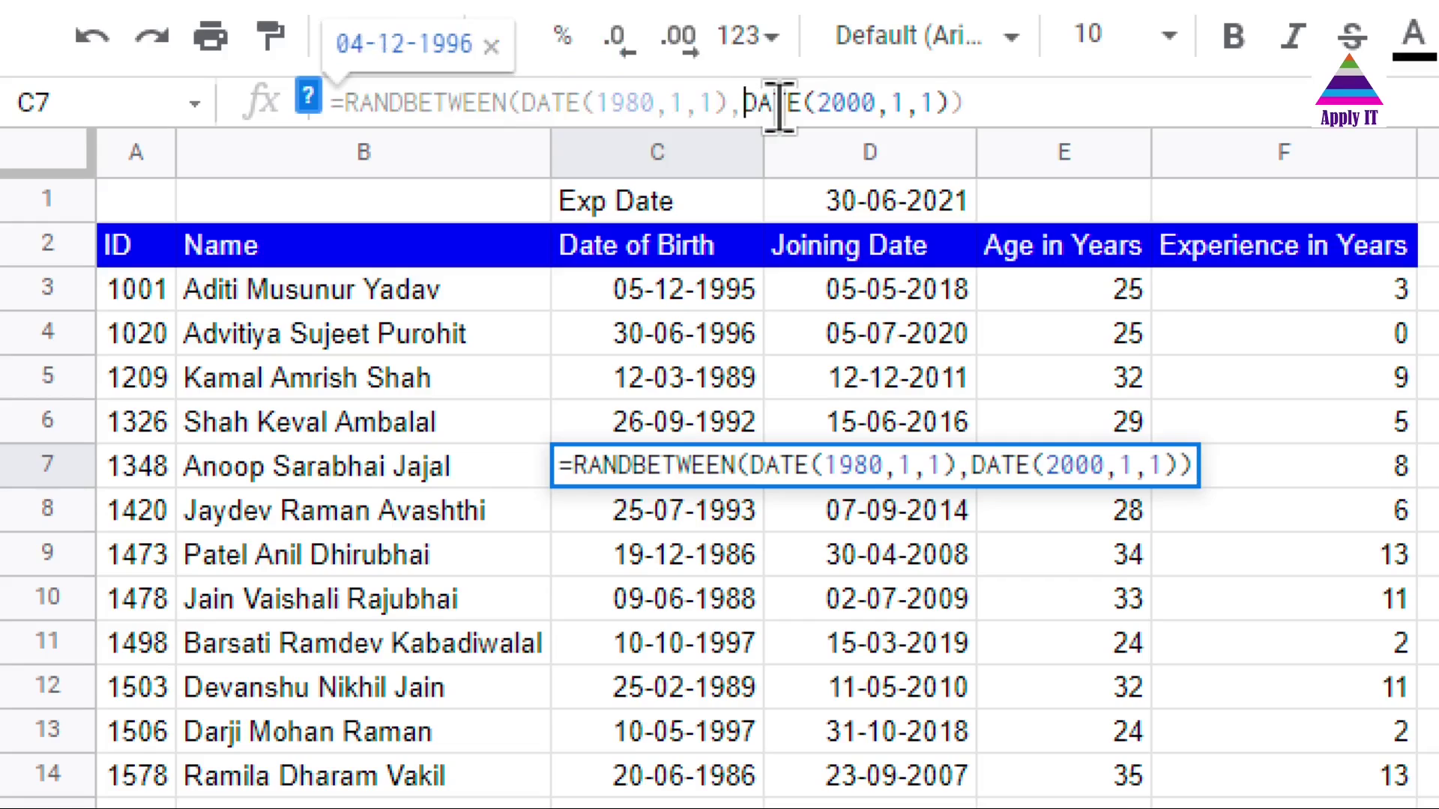
double_click(776, 103)
key(shift+Right)
key(shift+Right)
key(shift+Right)
key(shift+Right)
key(shift+Right)
key(shift+Right)
key(shift+Right)
key(shift+Right)
key(shift+Right)
key(Left)
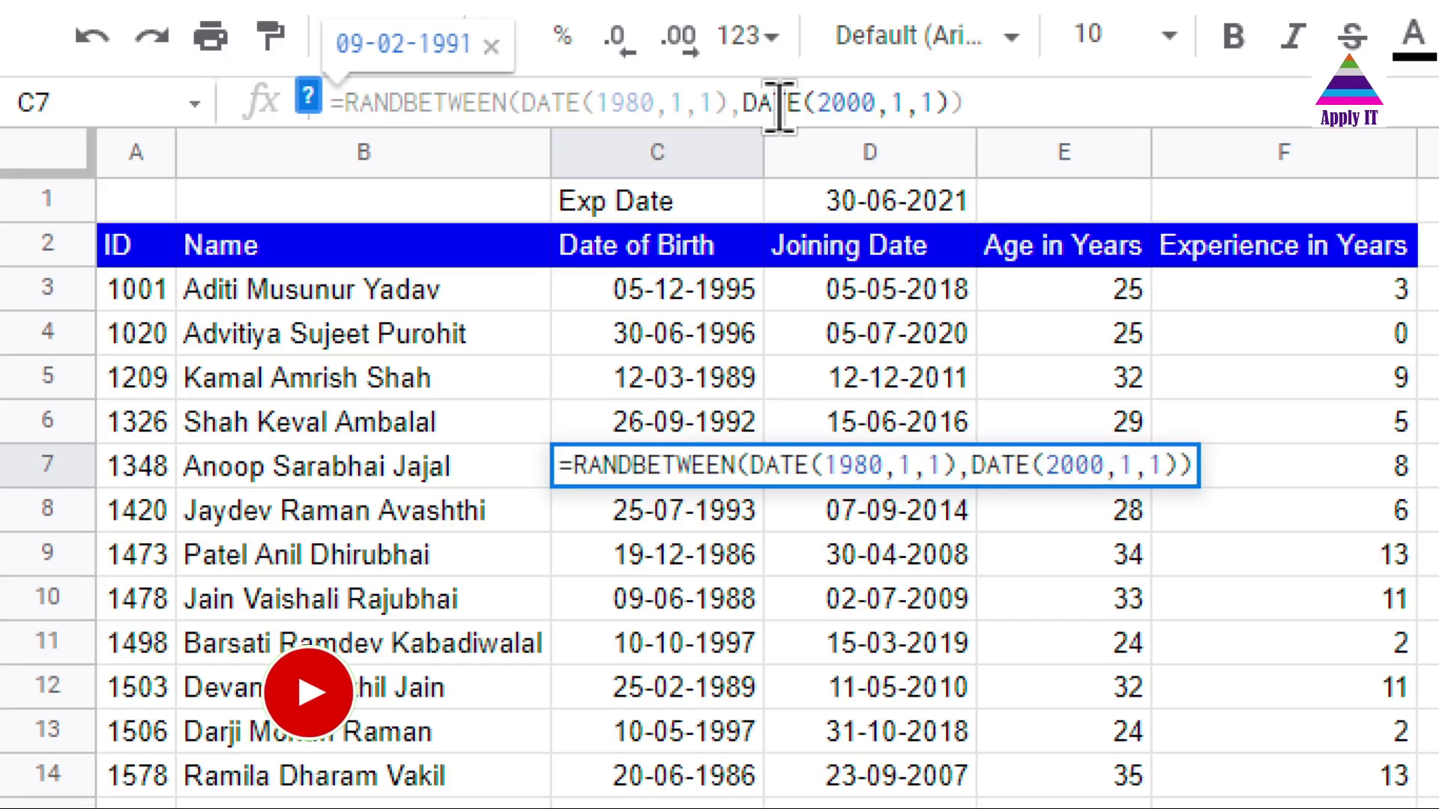
key(ctrl+Return)
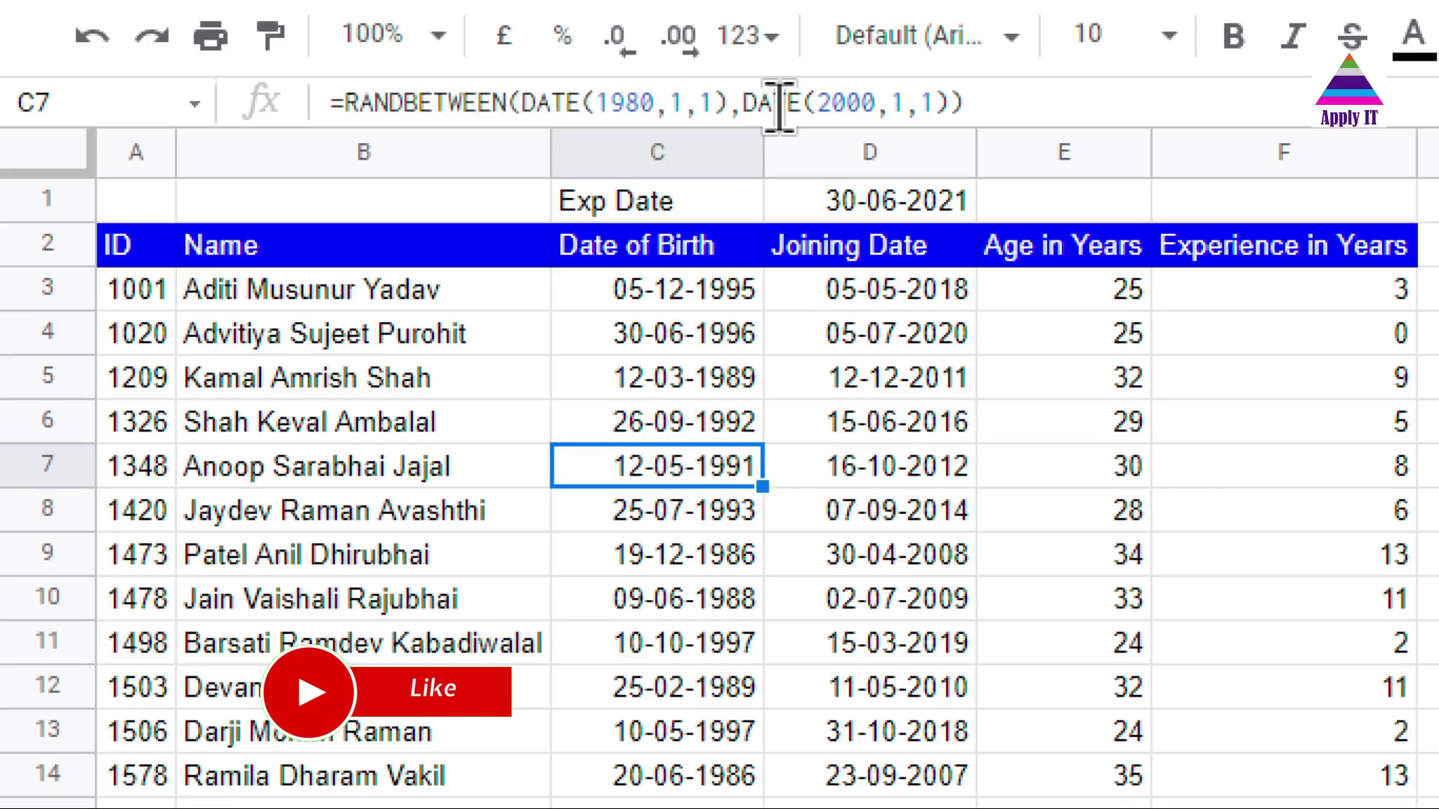
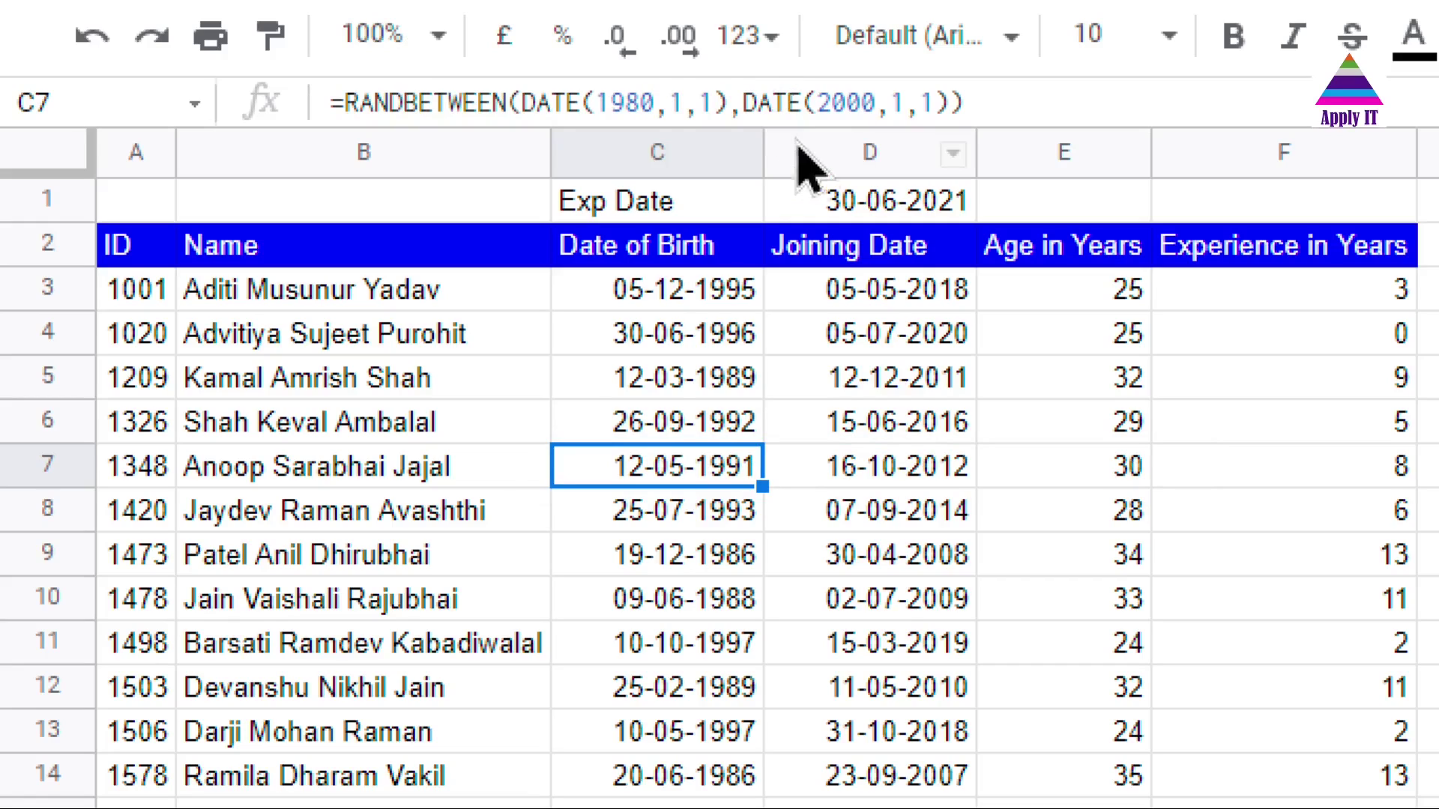
Open the Joining Date formula in D7 and highlight its 21*365 term to examine it
click(916, 486)
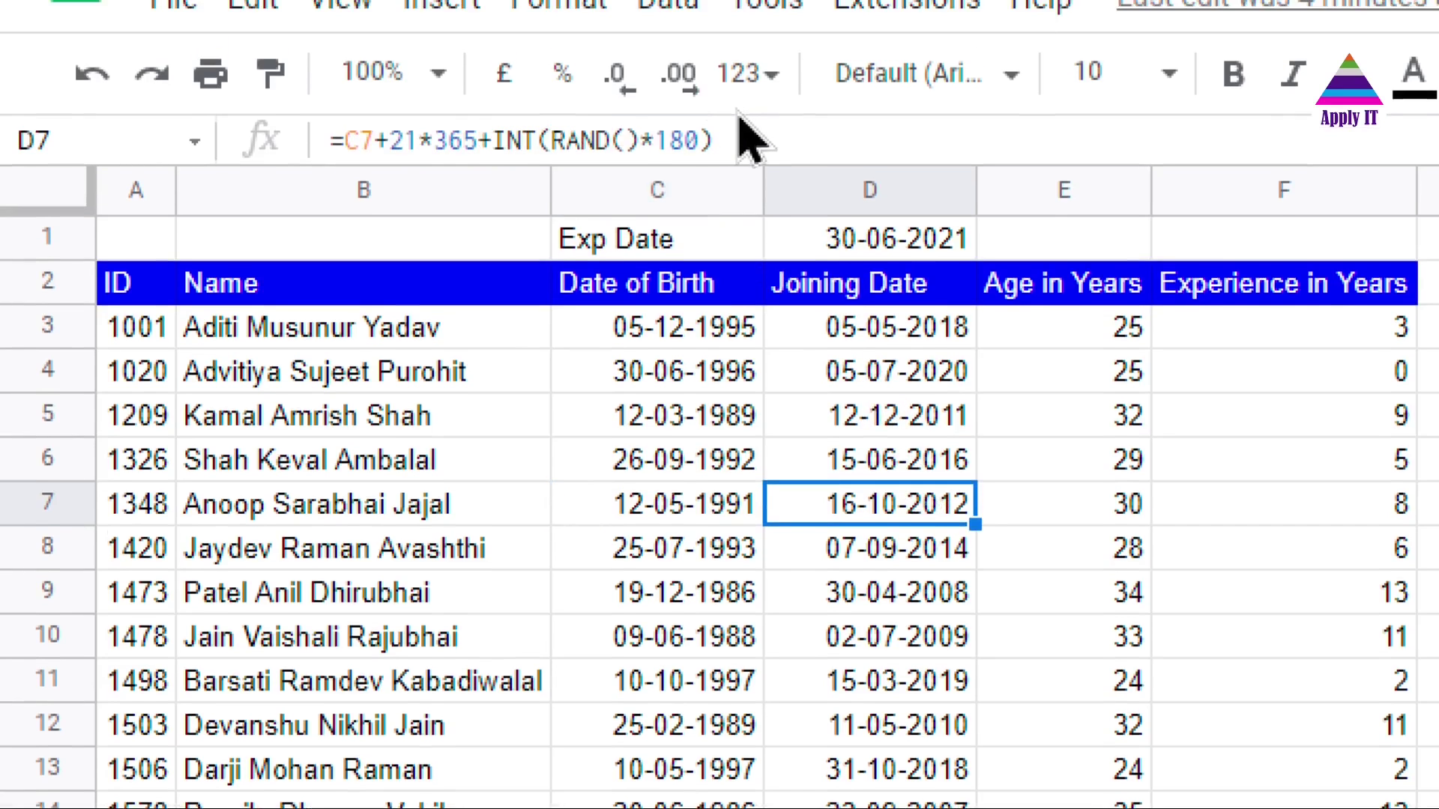
click(446, 140)
key(Left)
key(Left)
key(Left)
key(Left)
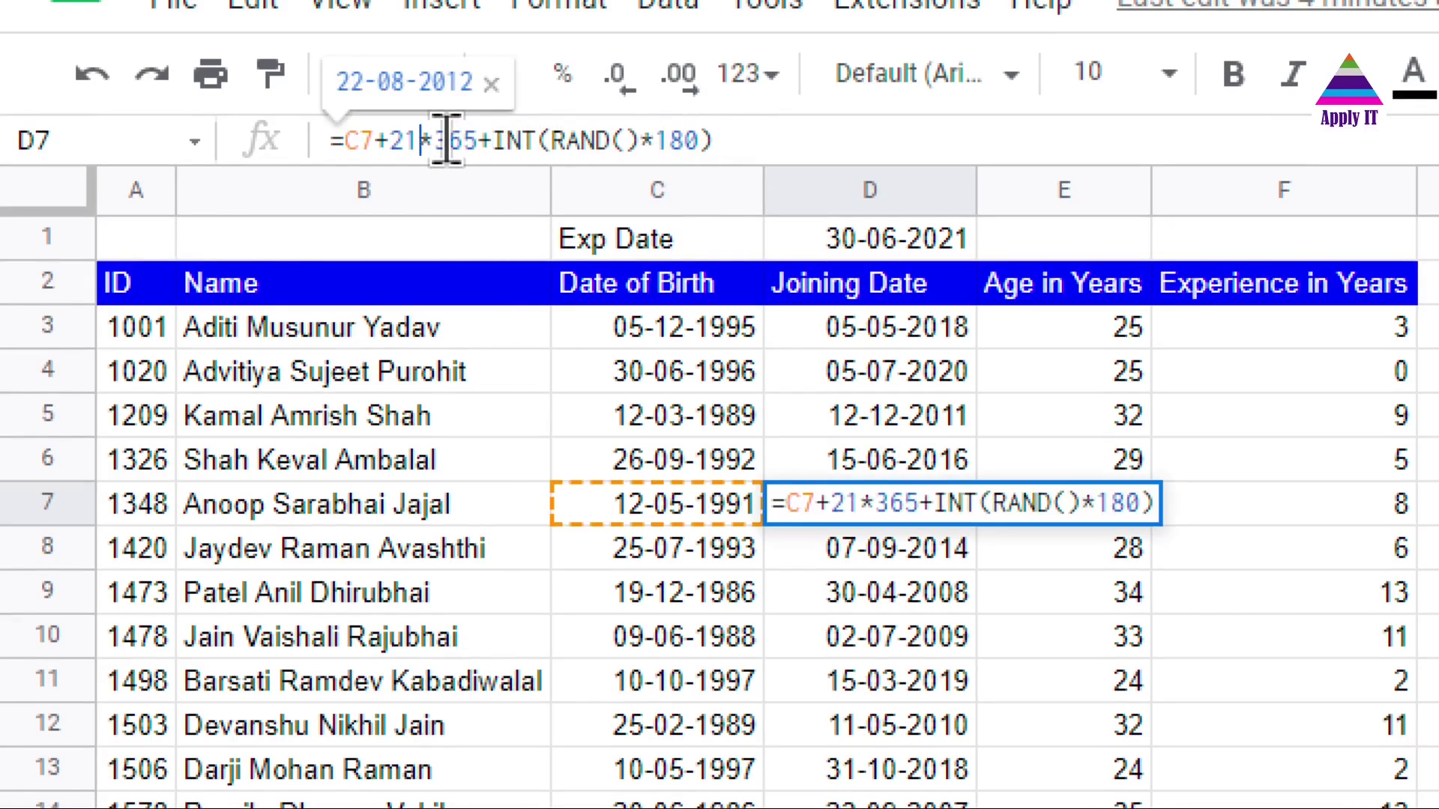
key(shift+Right)
key(shift+Right)
key(shift+Right)
key(shift+Right)
key(shift+Right)
key(shift+Right)
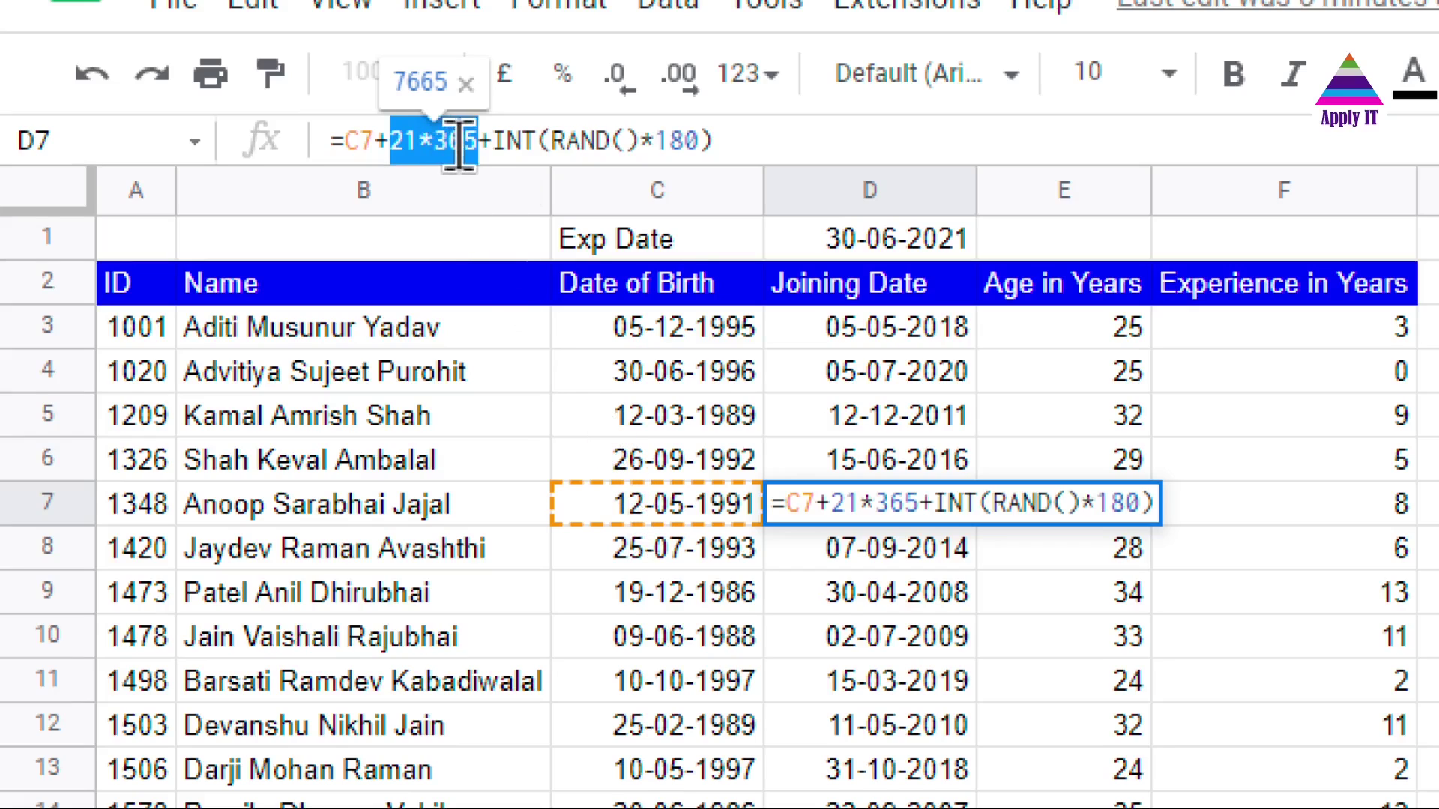
Examine the RAND()*180 part of the D7 formula, close it without changes and return to C7
click(495, 142)
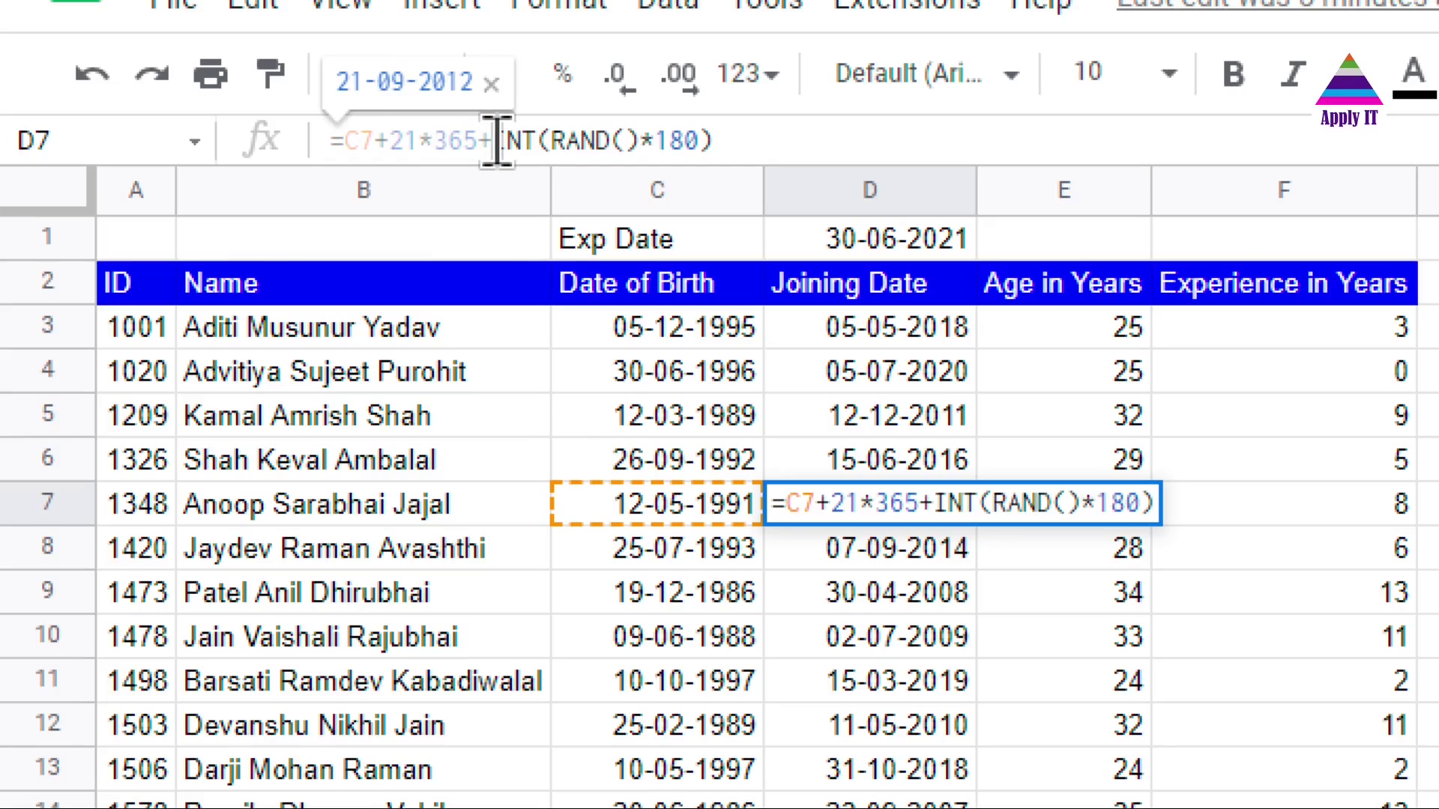
key(Right)
key(Right)
key(Right)
key(Right)
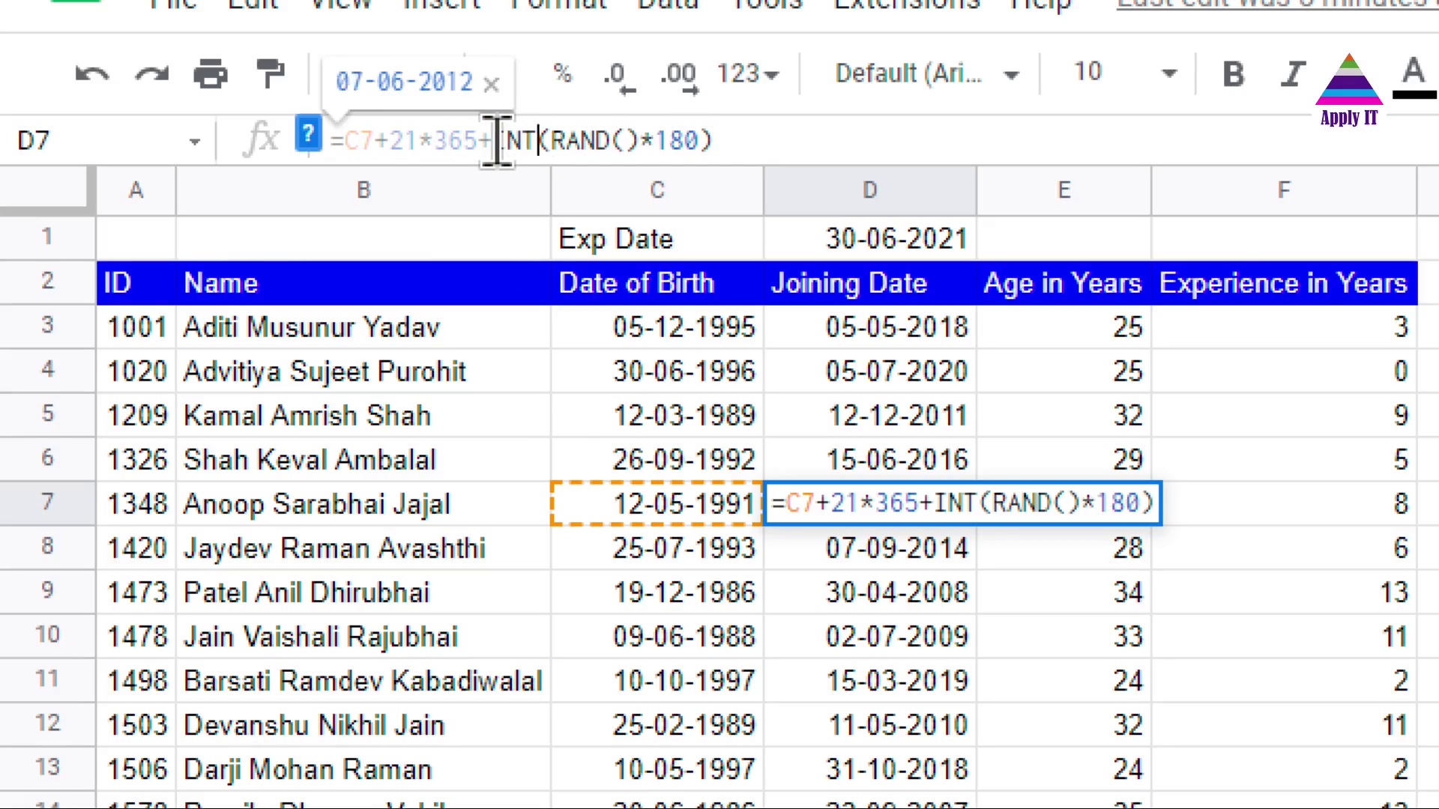
key(shift+Right)
key(shift+Right)
key(shift+Right)
key(shift+Right)
key(shift+Right)
key(shift+Right)
key(shift+Right)
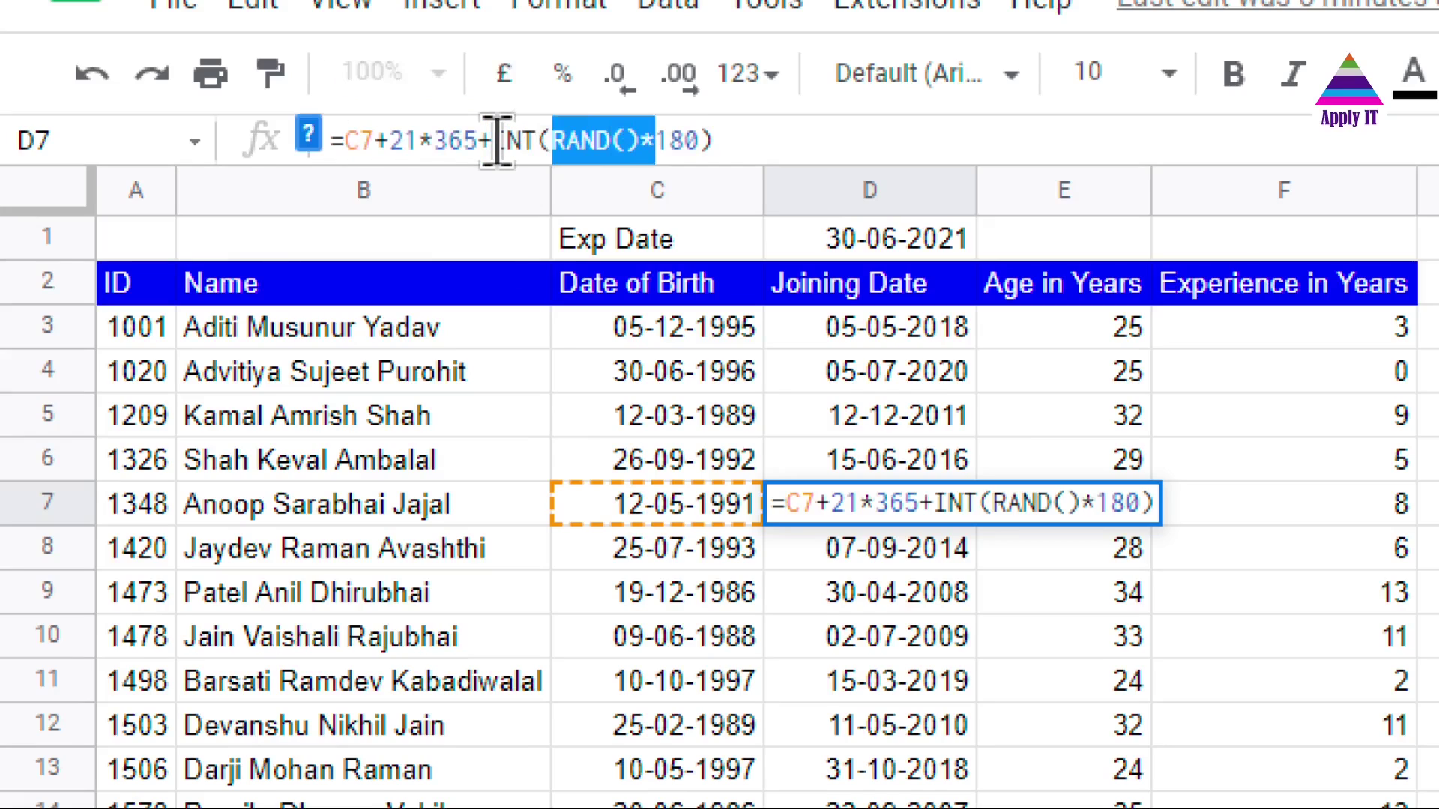
key(shift+Right)
key(shift+Right)
key(shift+Right)
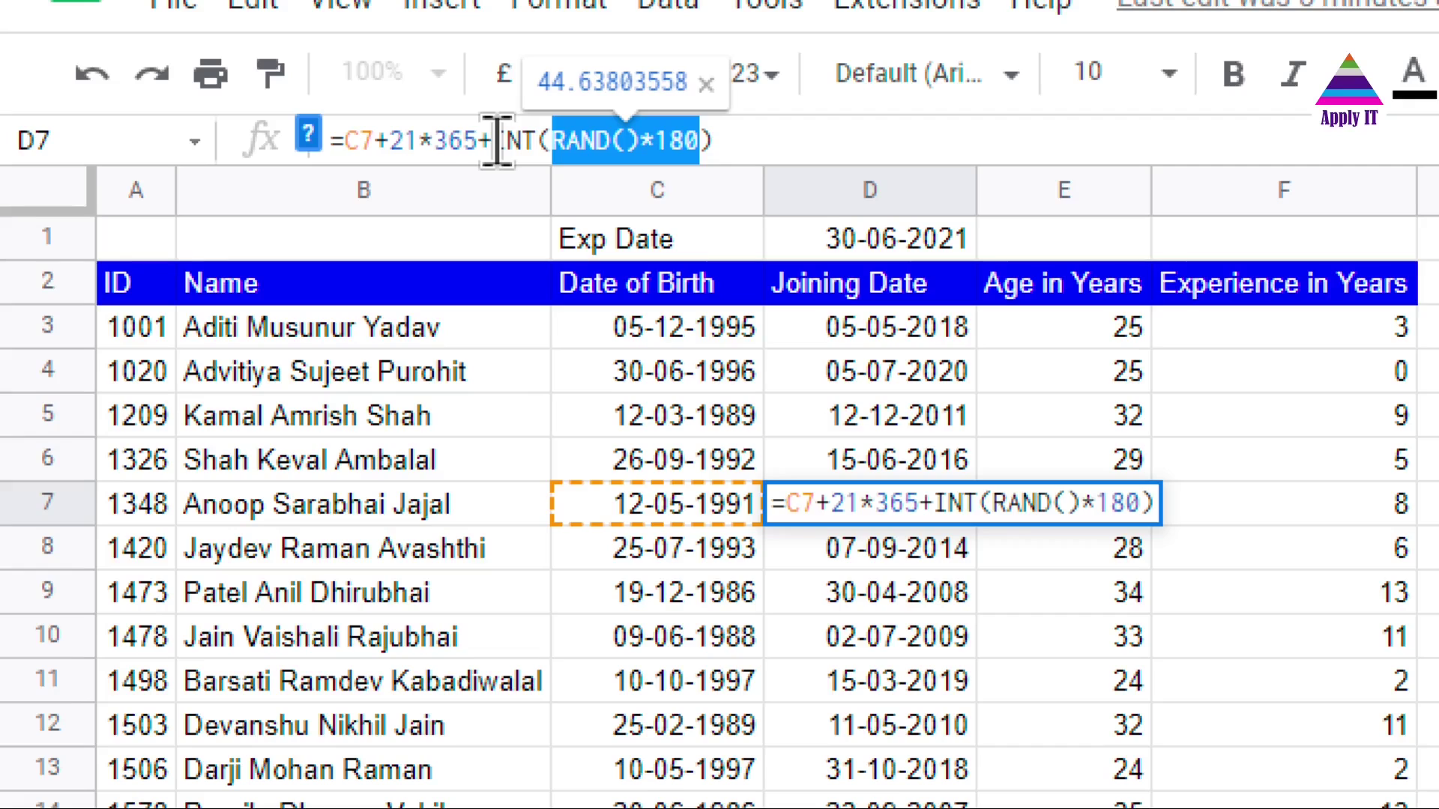
click(496, 141)
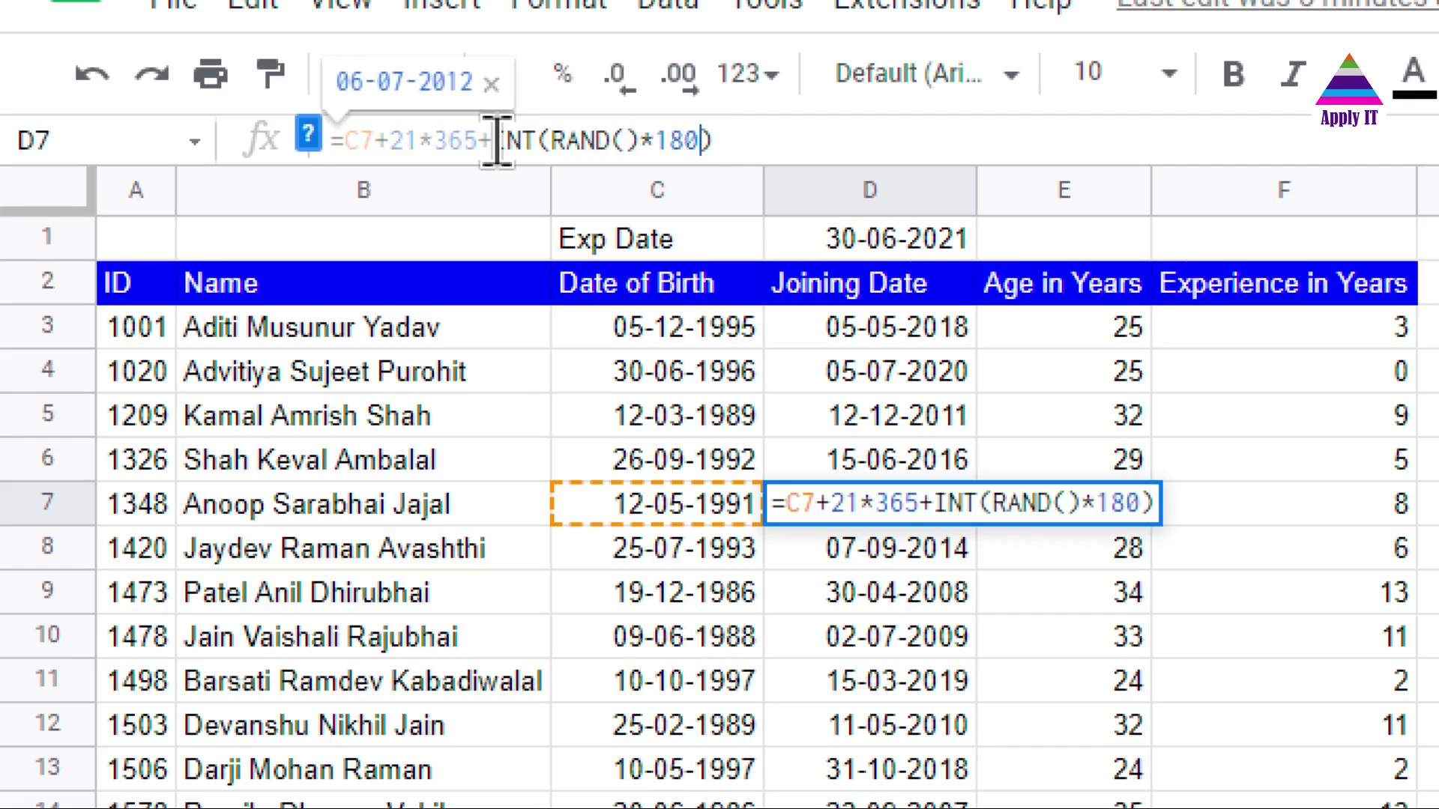
key(Return)
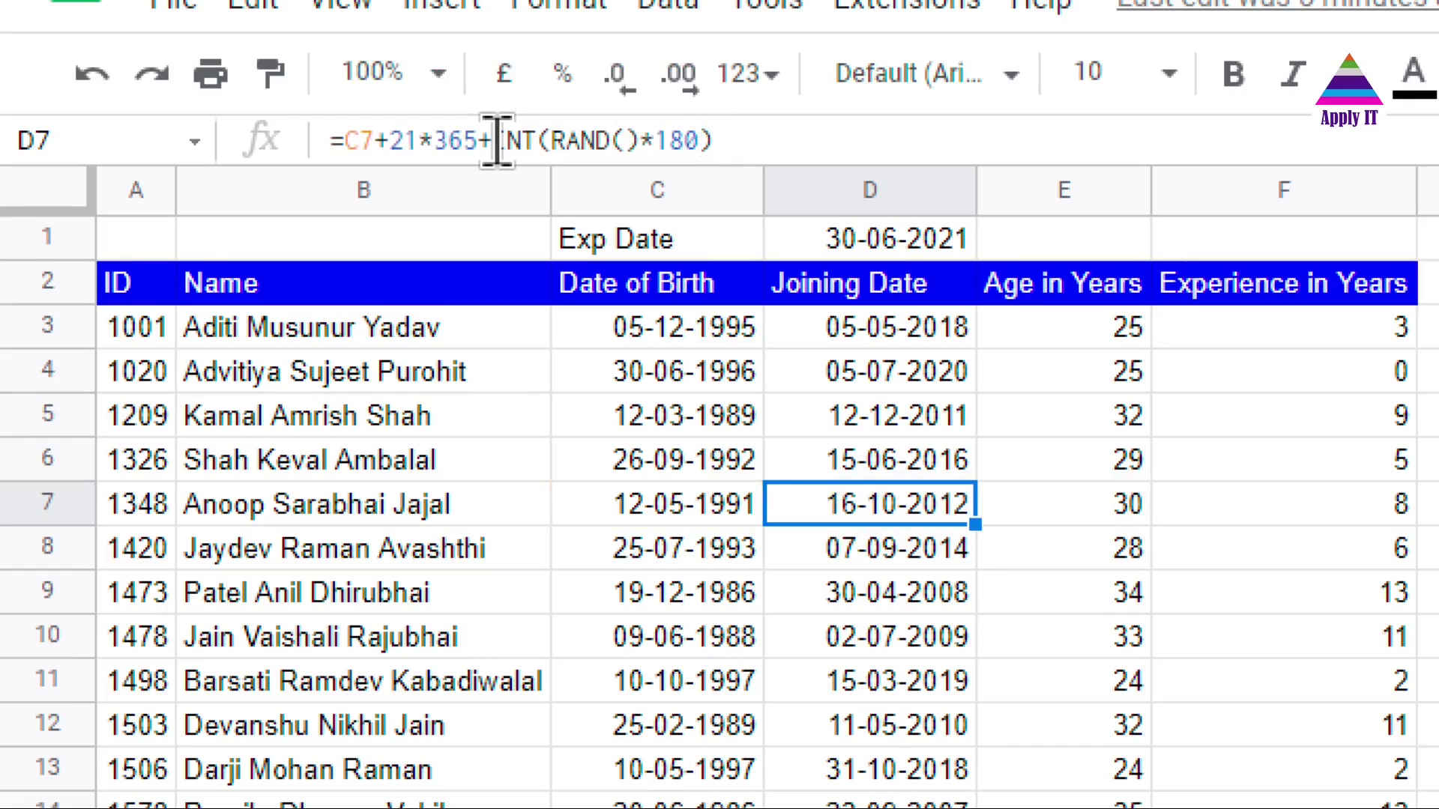
key(Left)
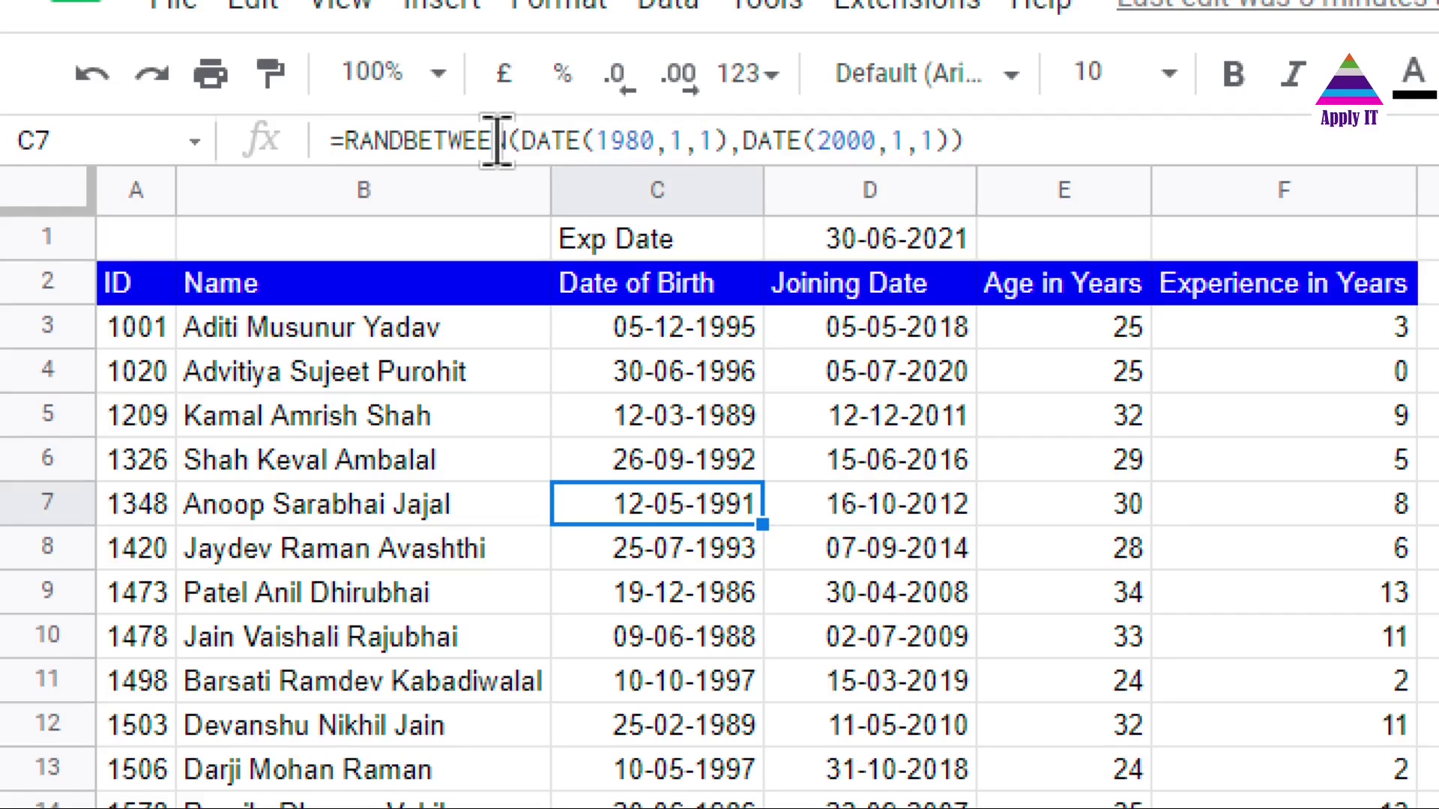
Check the formulas in the Date of Birth cells below C7, down to C12, and return to C7
key(Down)
key(Down)
key(Down)
key(Down)
key(Down)
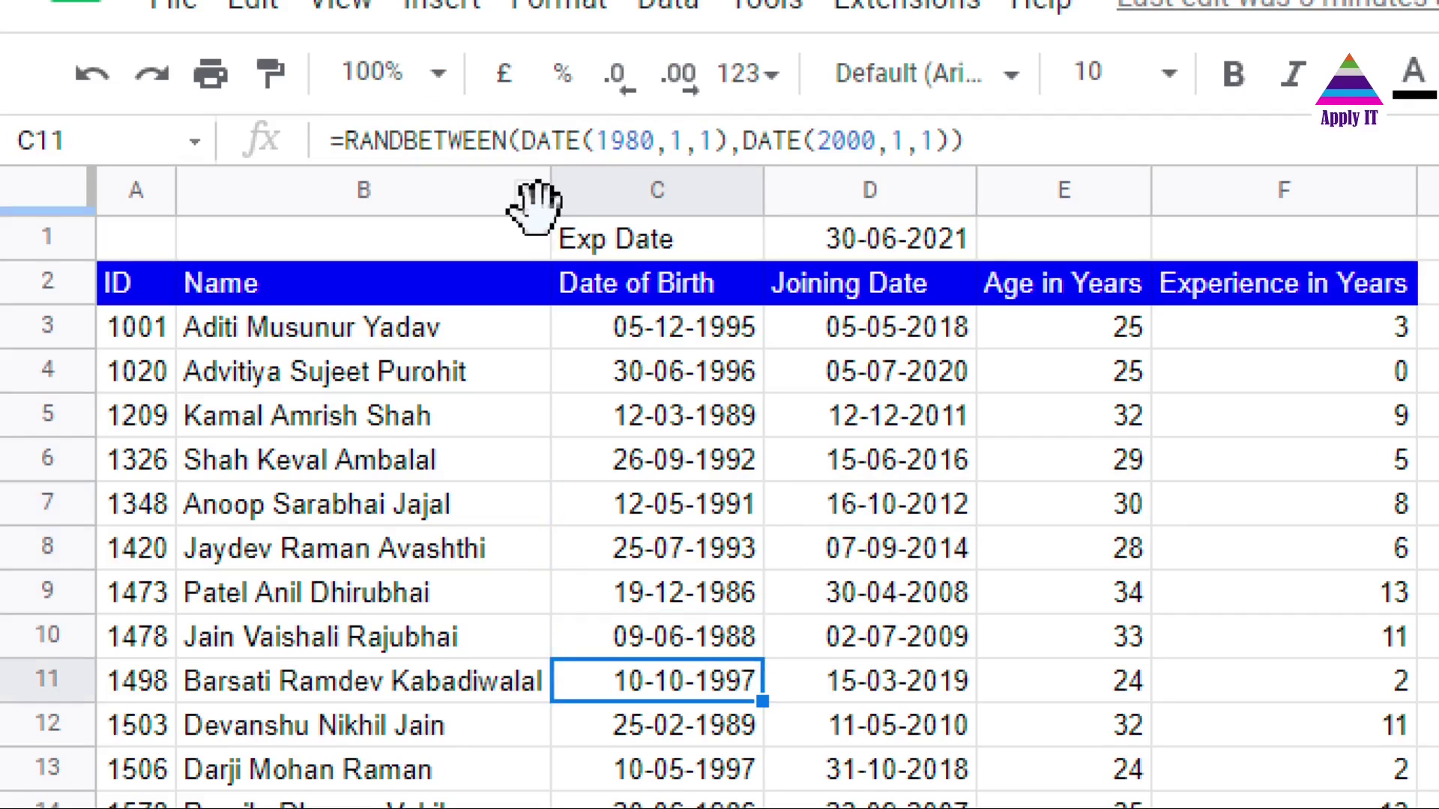
key(Up)
key(Up)
key(Up)
key(Up)
key(Up)
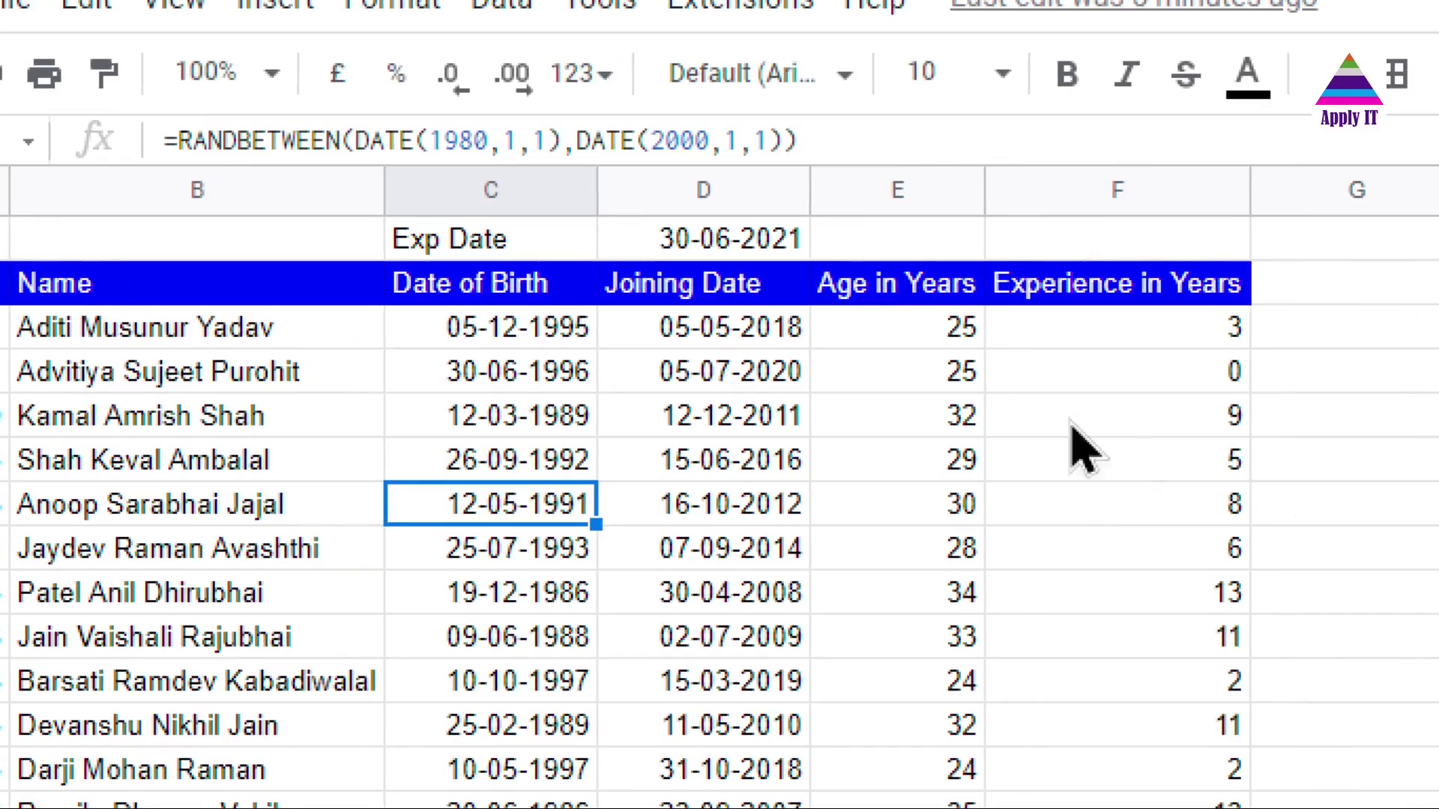
Clear the Age in Years and Experience in Years formulas from row 4 downward, keeping those in row 3
click(959, 386)
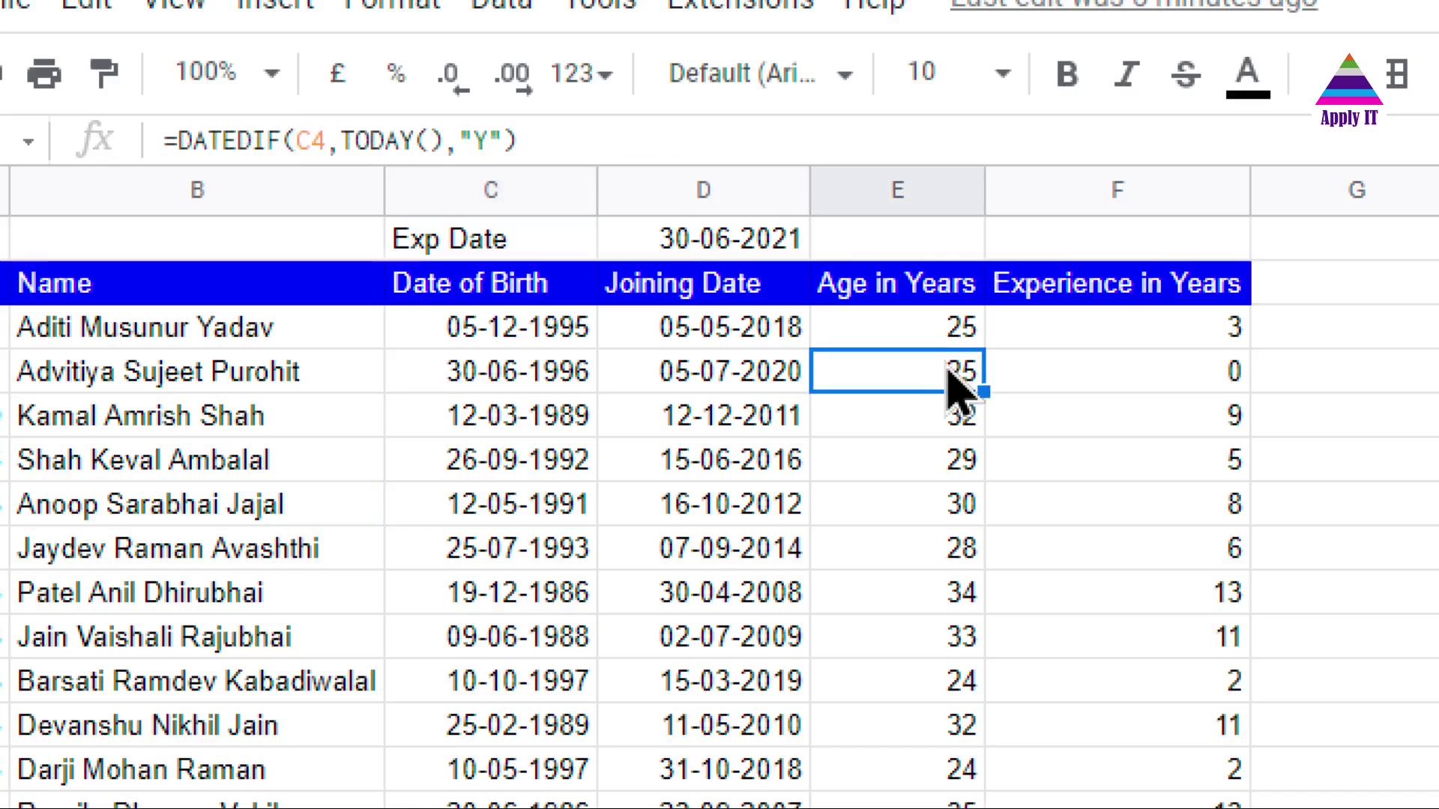
key(shift+Right)
key(ctrl+shift+Down)
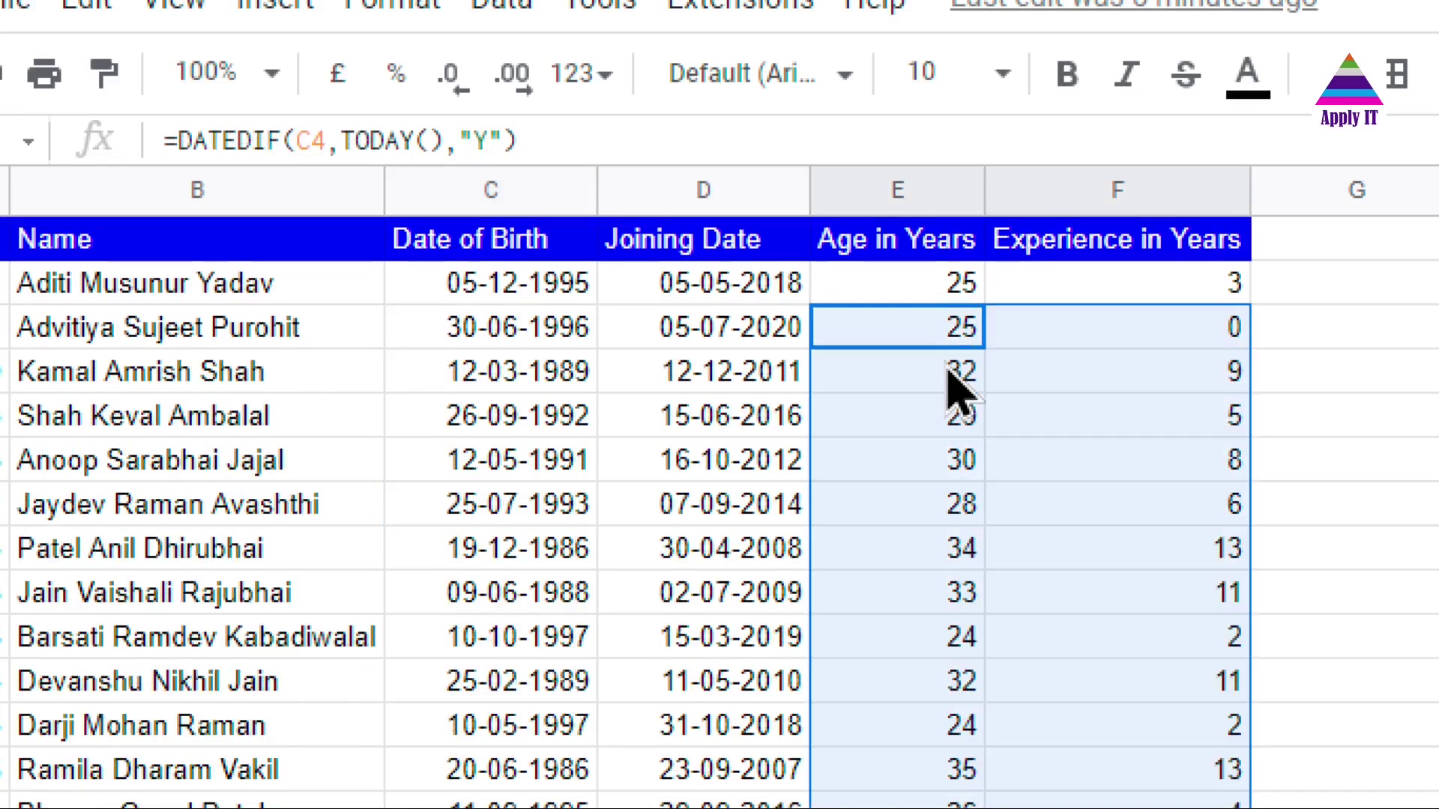
key(Delete)
Open the Age in Years formula in E3 and move through DATEDIF to its C3 argument to examine it
key(Up)
key(Up)
key(Down)
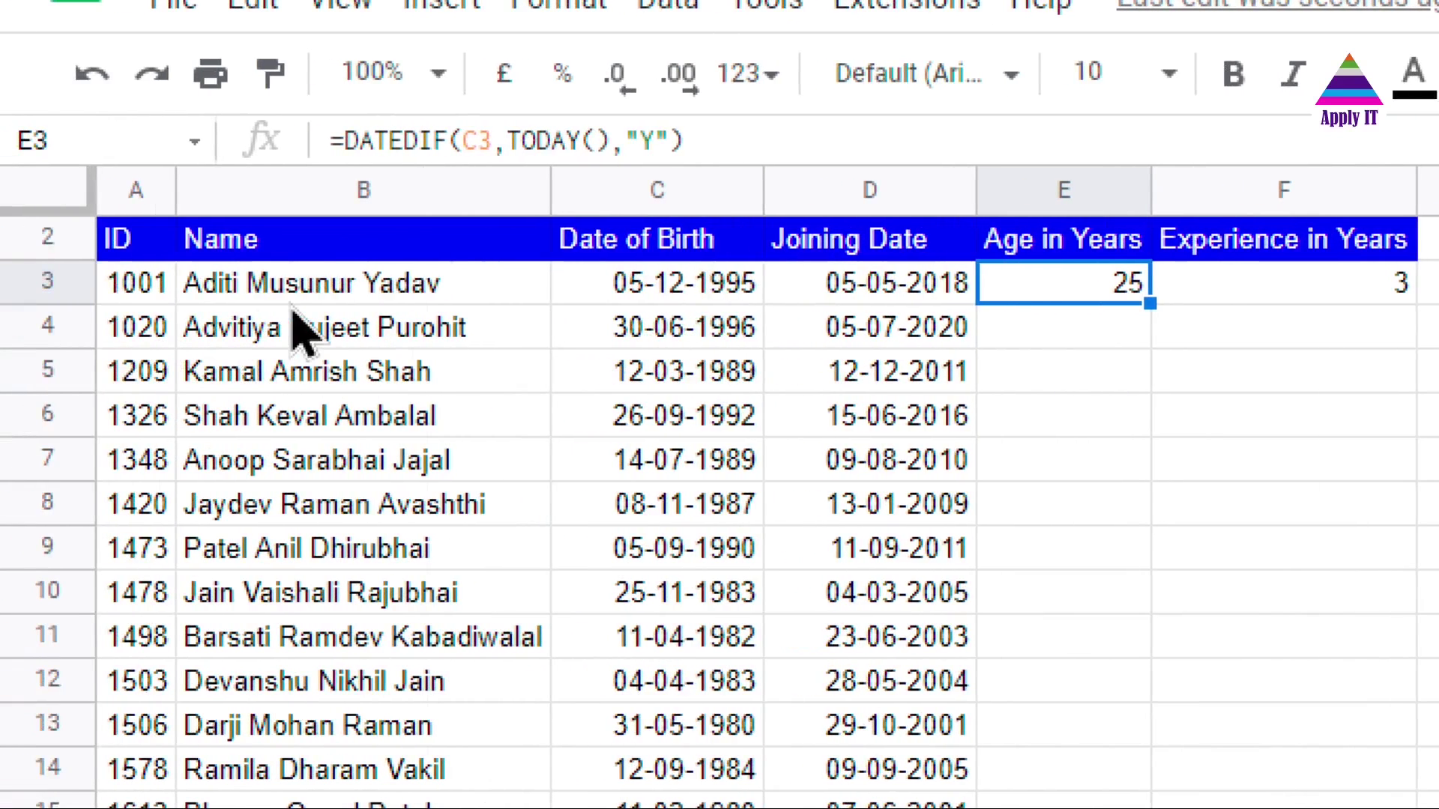
click(822, 143)
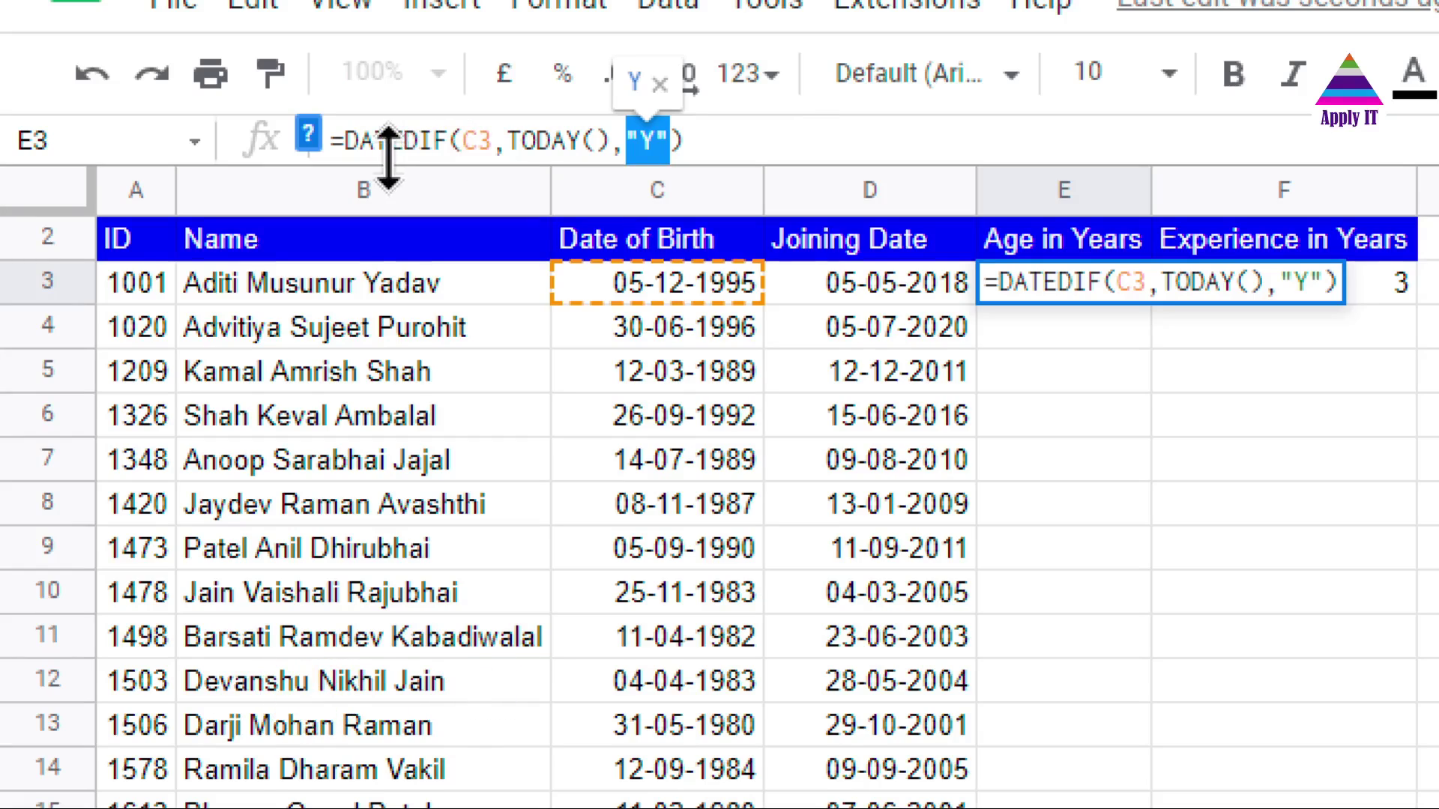
click(389, 144)
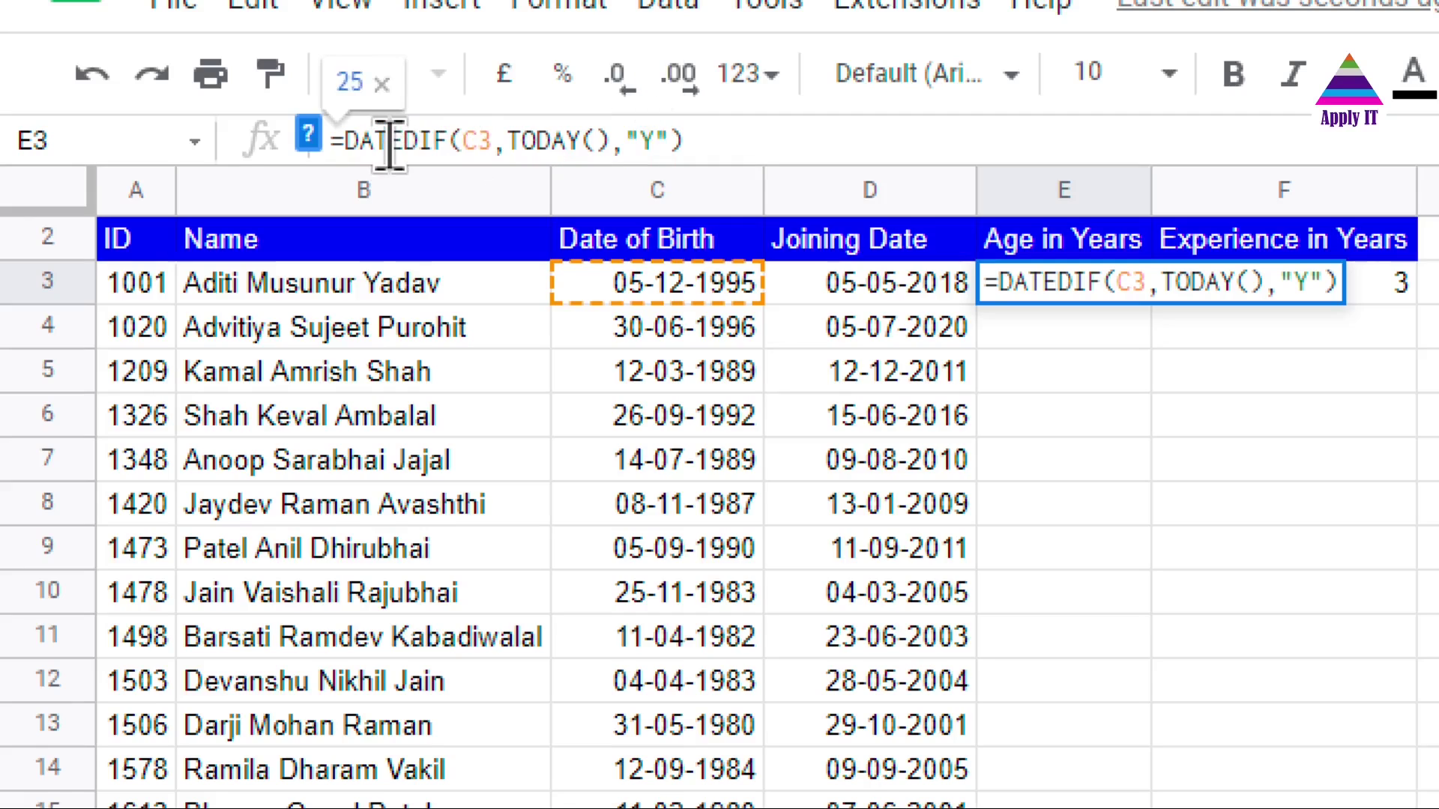
key(Right)
key(Right)
key(Right)
key(Right)
key(Right)
key(Right)
key(Right)
key(Right)
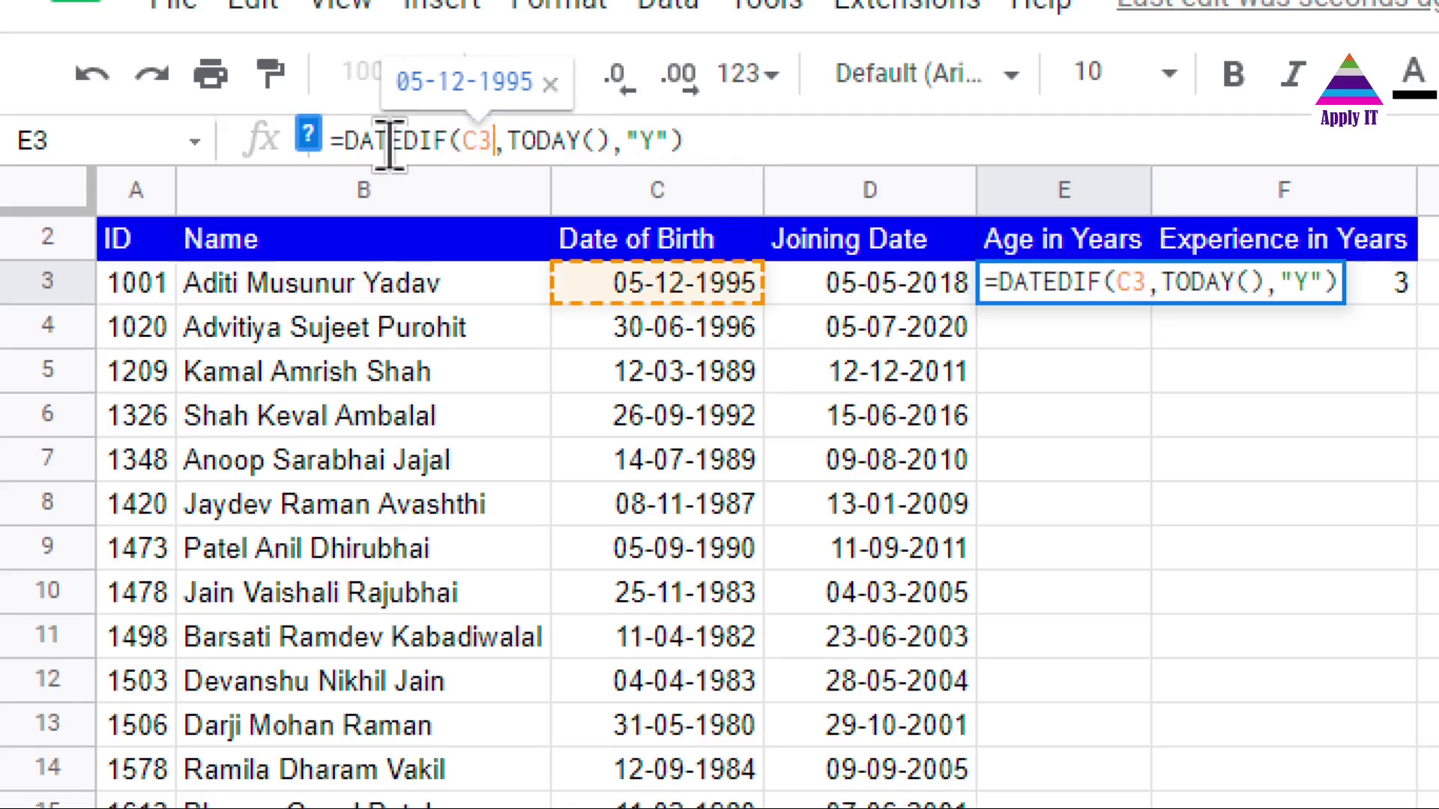
Highlight the TODAY() end date argument in the E3 formula to examine it
key(shift+Right)
key(shift+Right)
key(shift+Right)
key(shift+Right)
key(shift+Right)
key(shift+Right)
key(shift+Right)
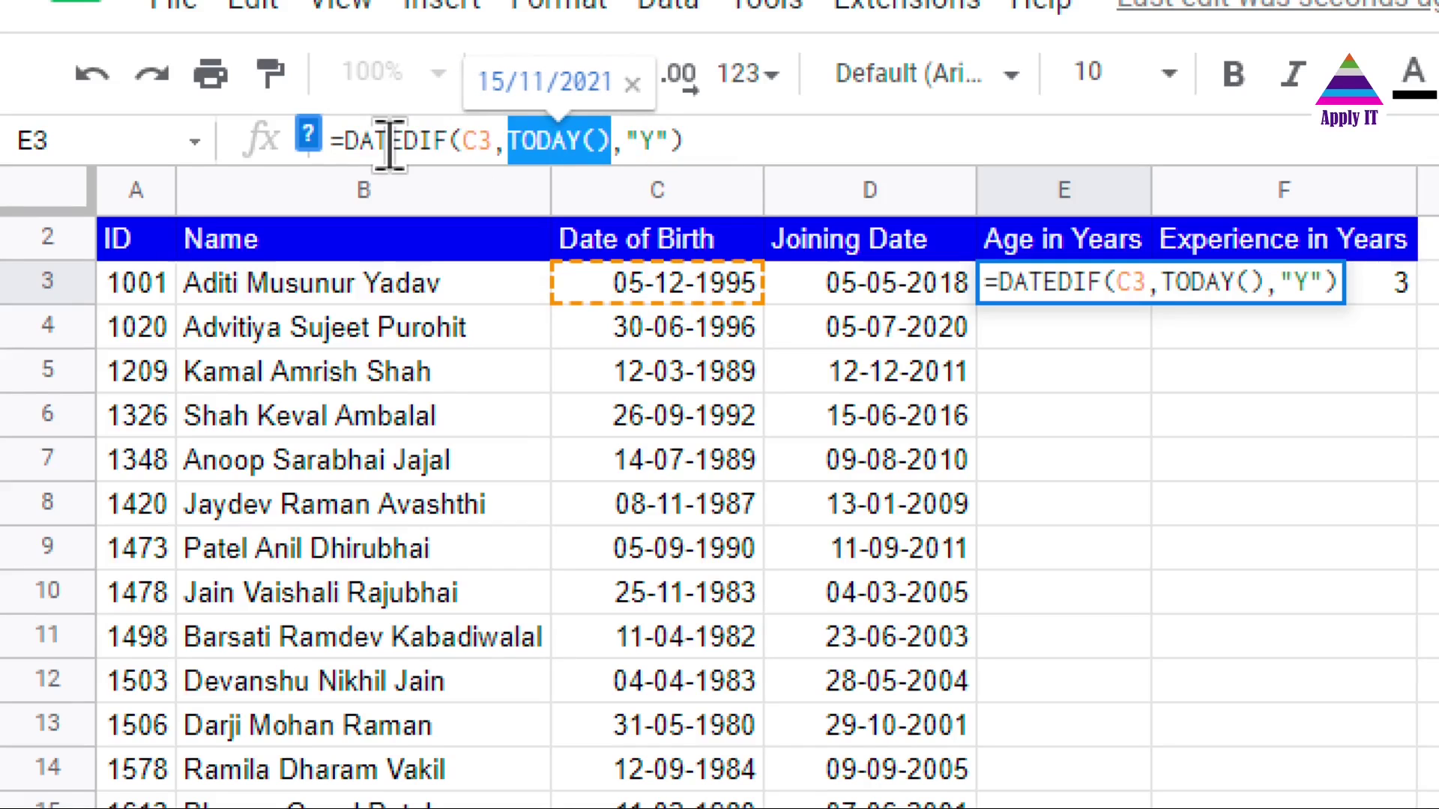
Highlight the "Y" unit argument in the E3 formula to examine it
key(Right)
key(Right)
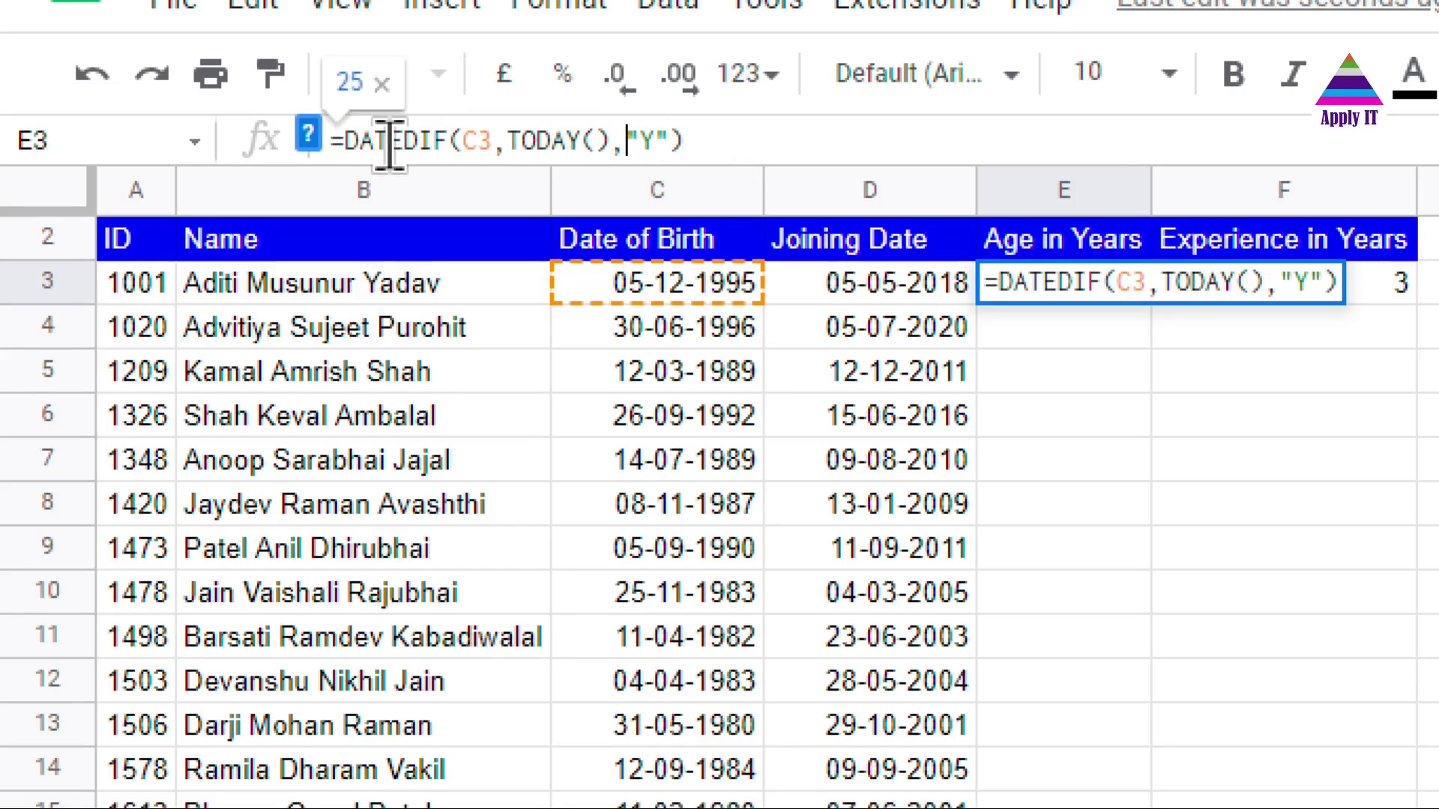
key(shift+Right)
key(shift+Right)
key(shift+Right)
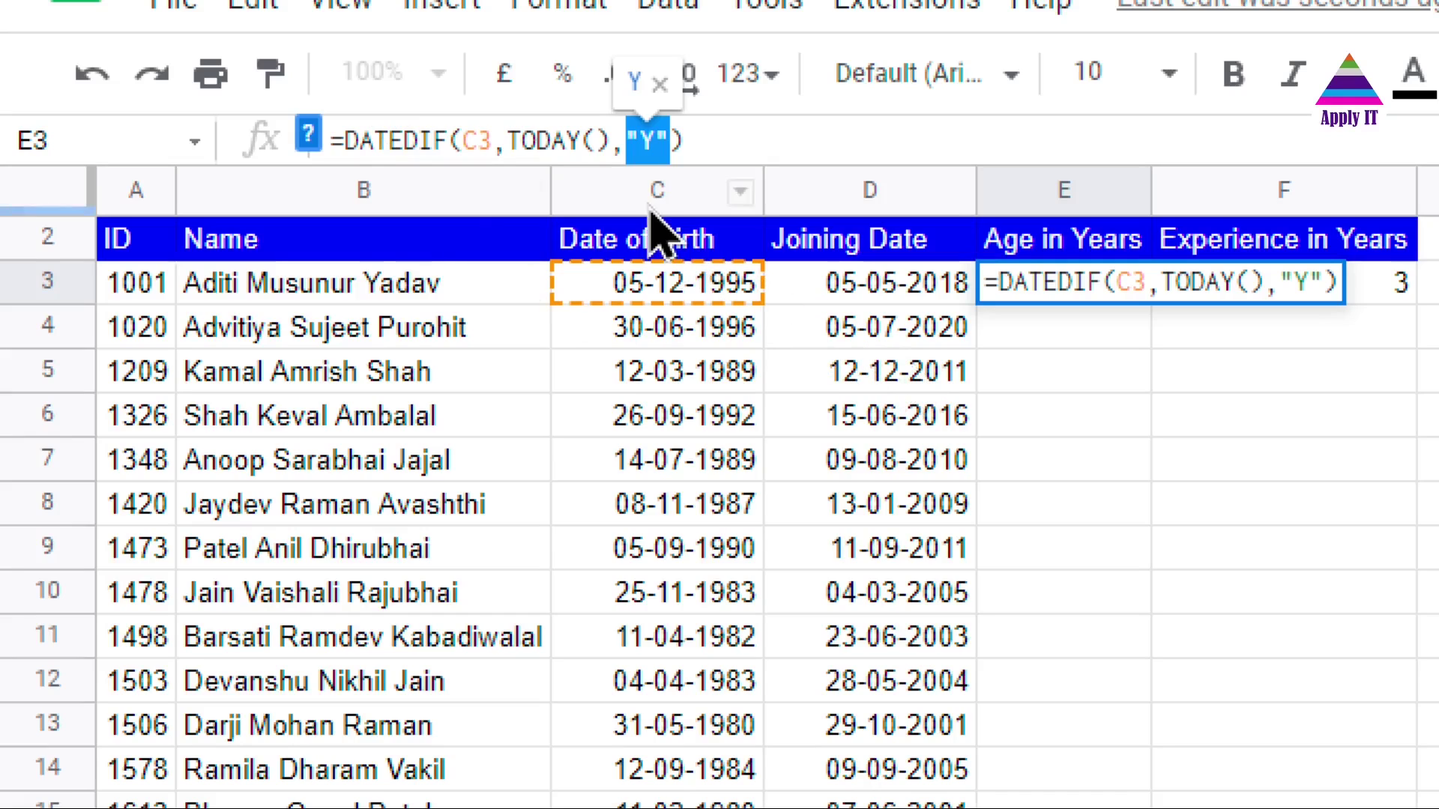
Review the C3 and TODAY() arguments of the E3 formula once more and close it without changes
double_click(465, 140)
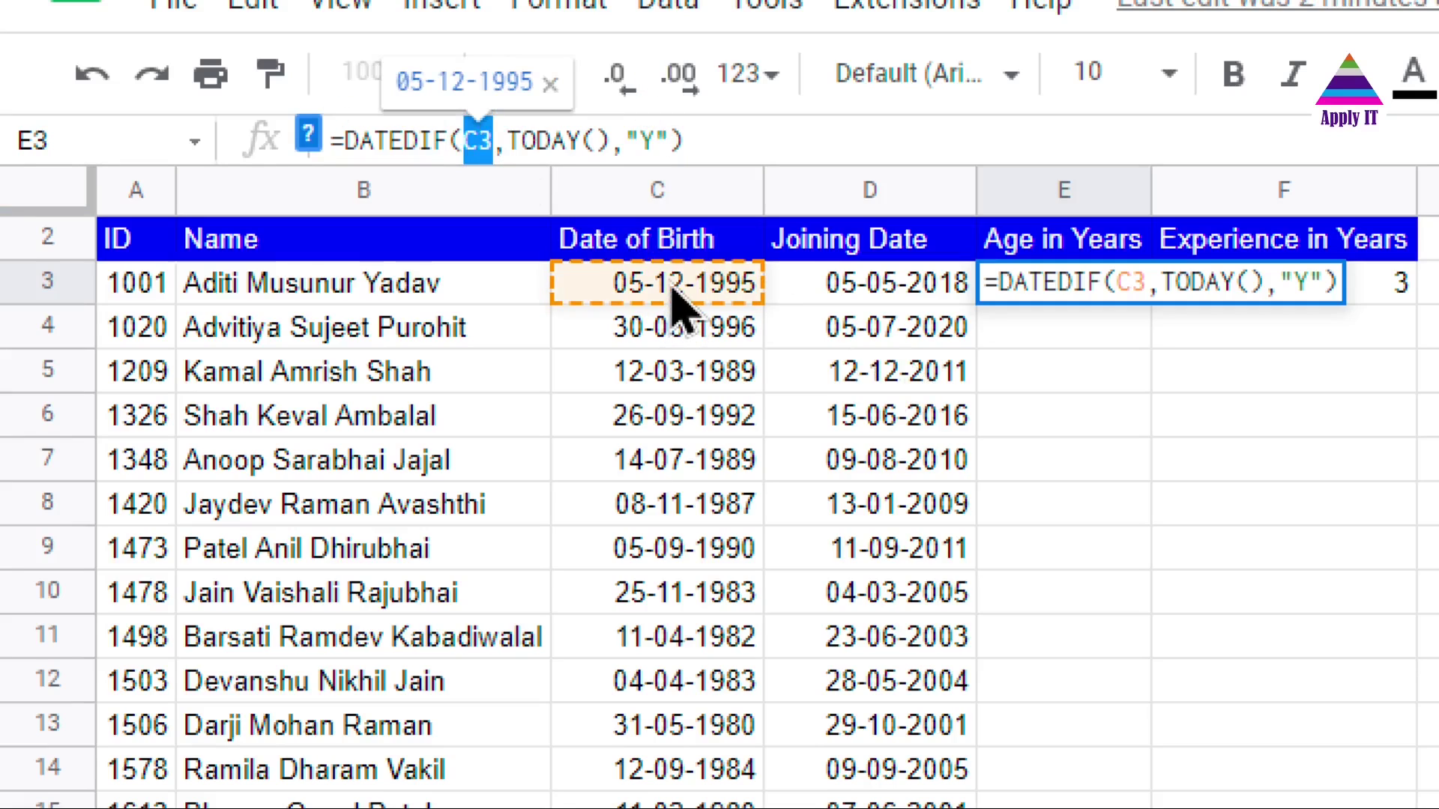
key(Right)
key(Right)
key(ctrl+shift+Right)
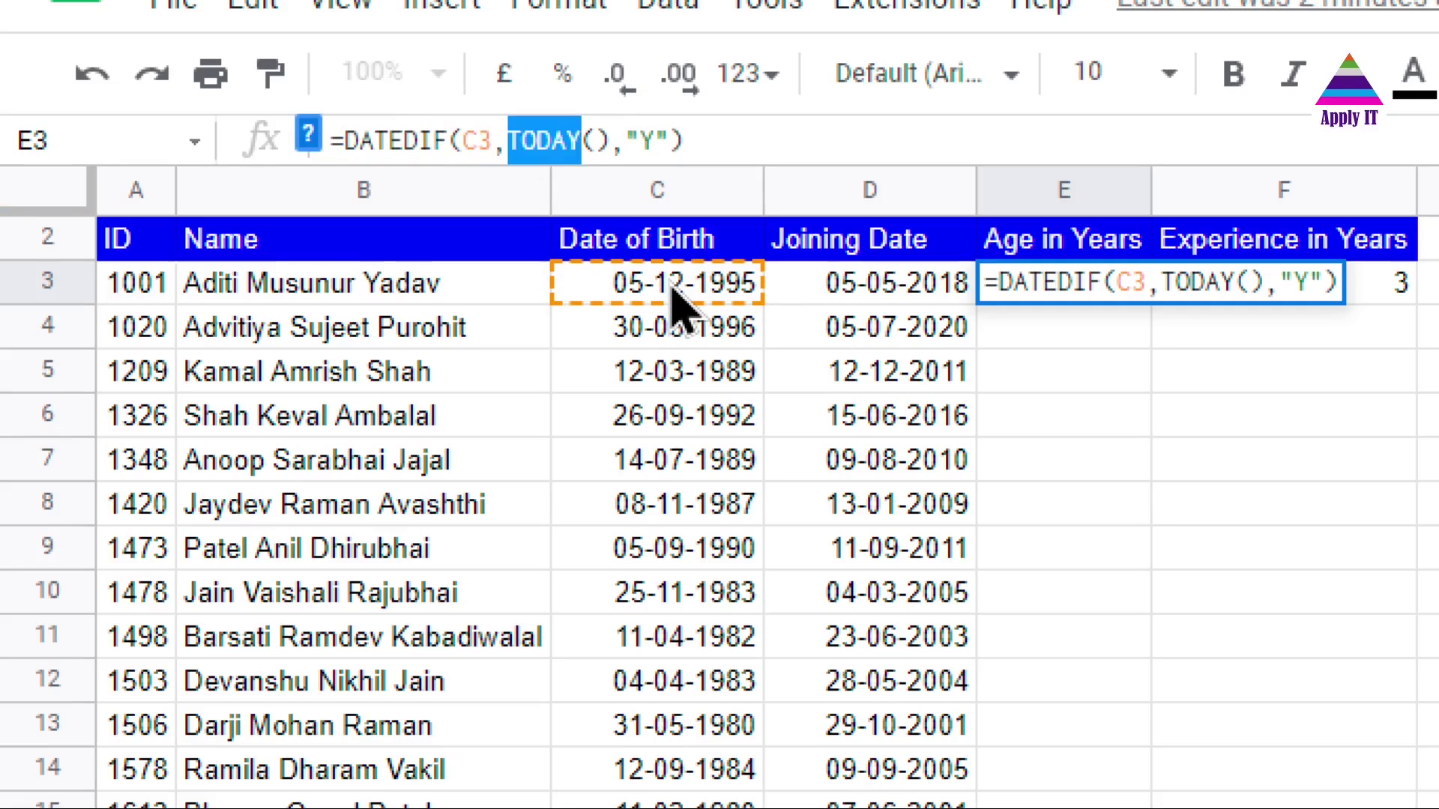
key(ctrl+shift+Right)
key(shift+Left)
key(shift+Left)
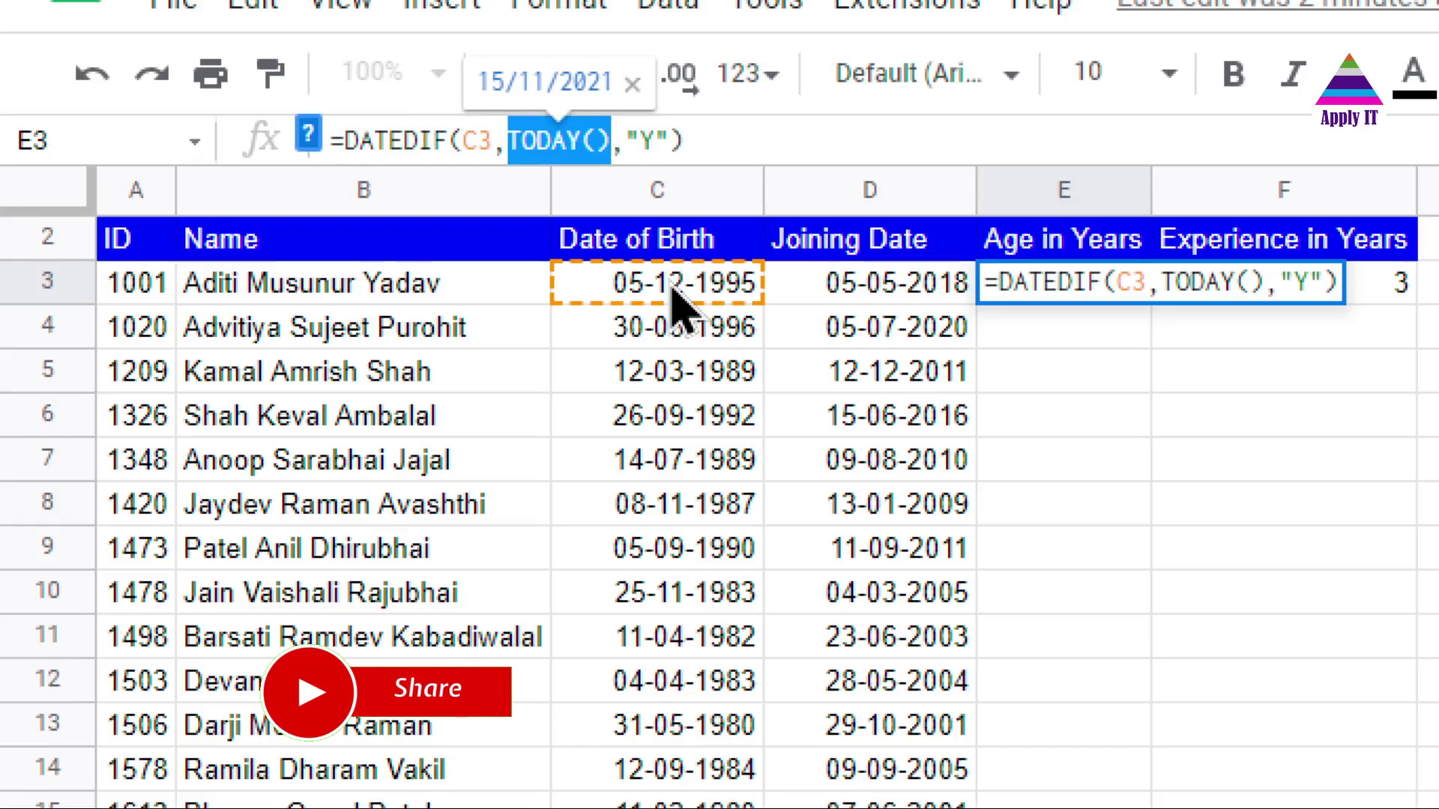
key(Escape)
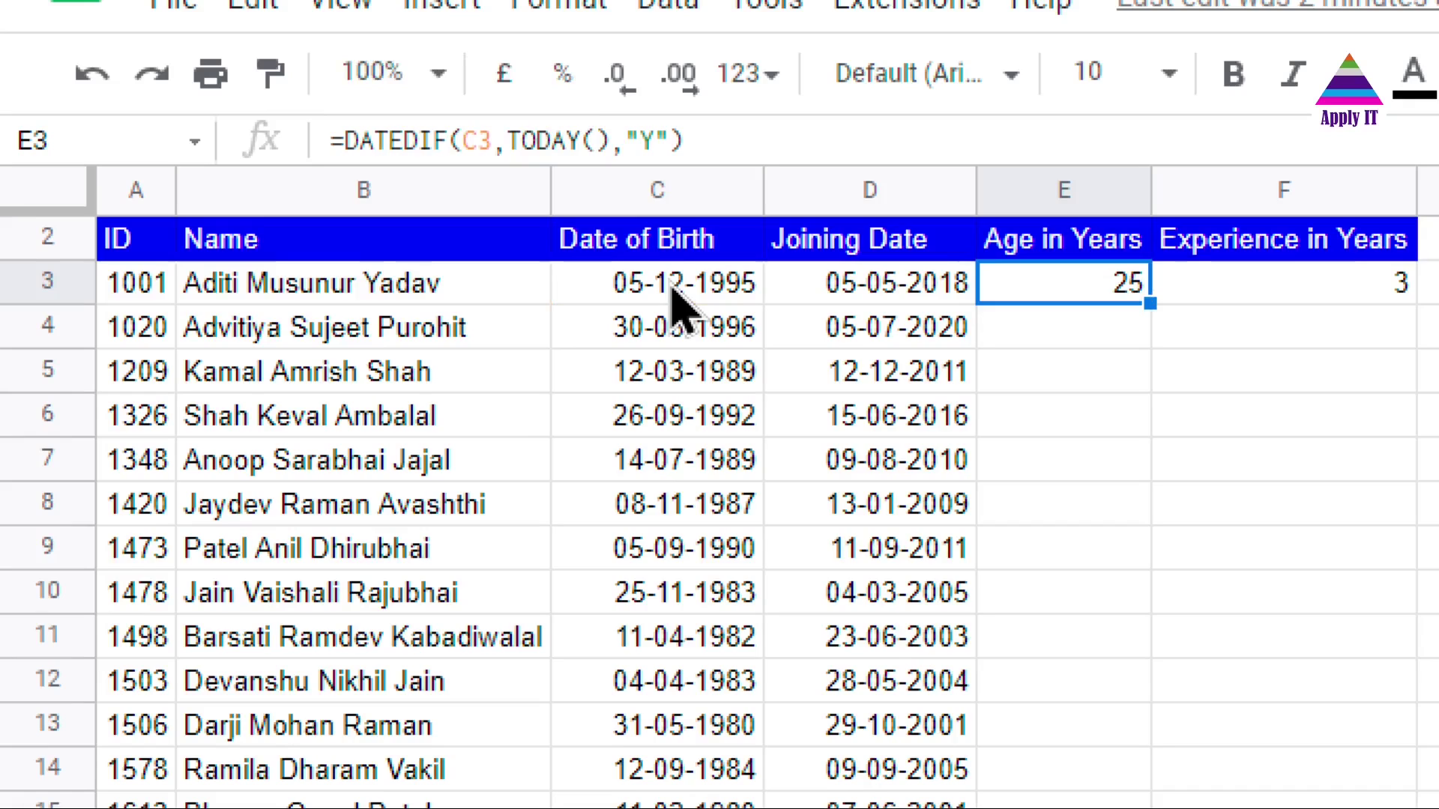
Examine the D3 and $D$1 arguments of the Experience in Years formula in F3 and close it without changes
key(Right)
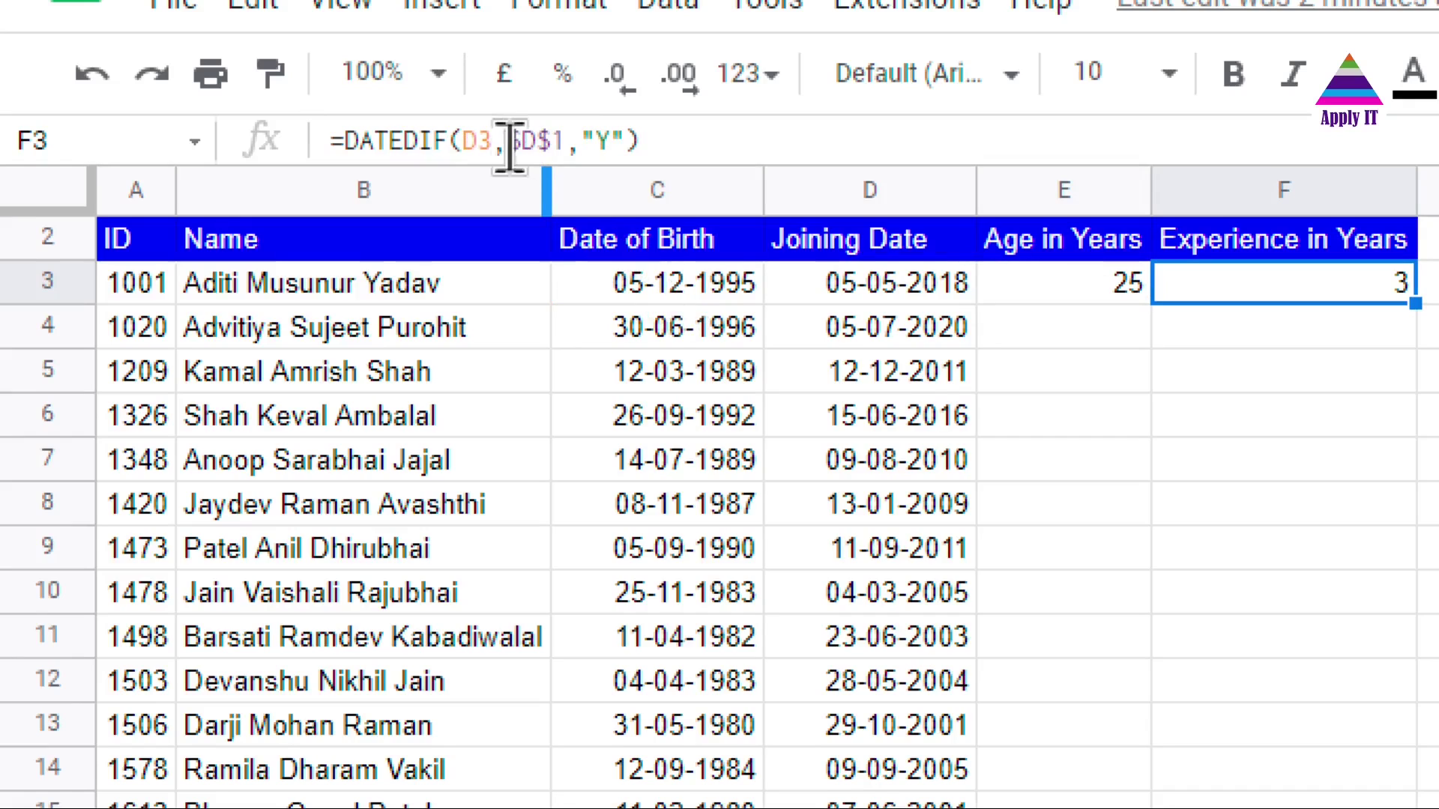
double_click(467, 139)
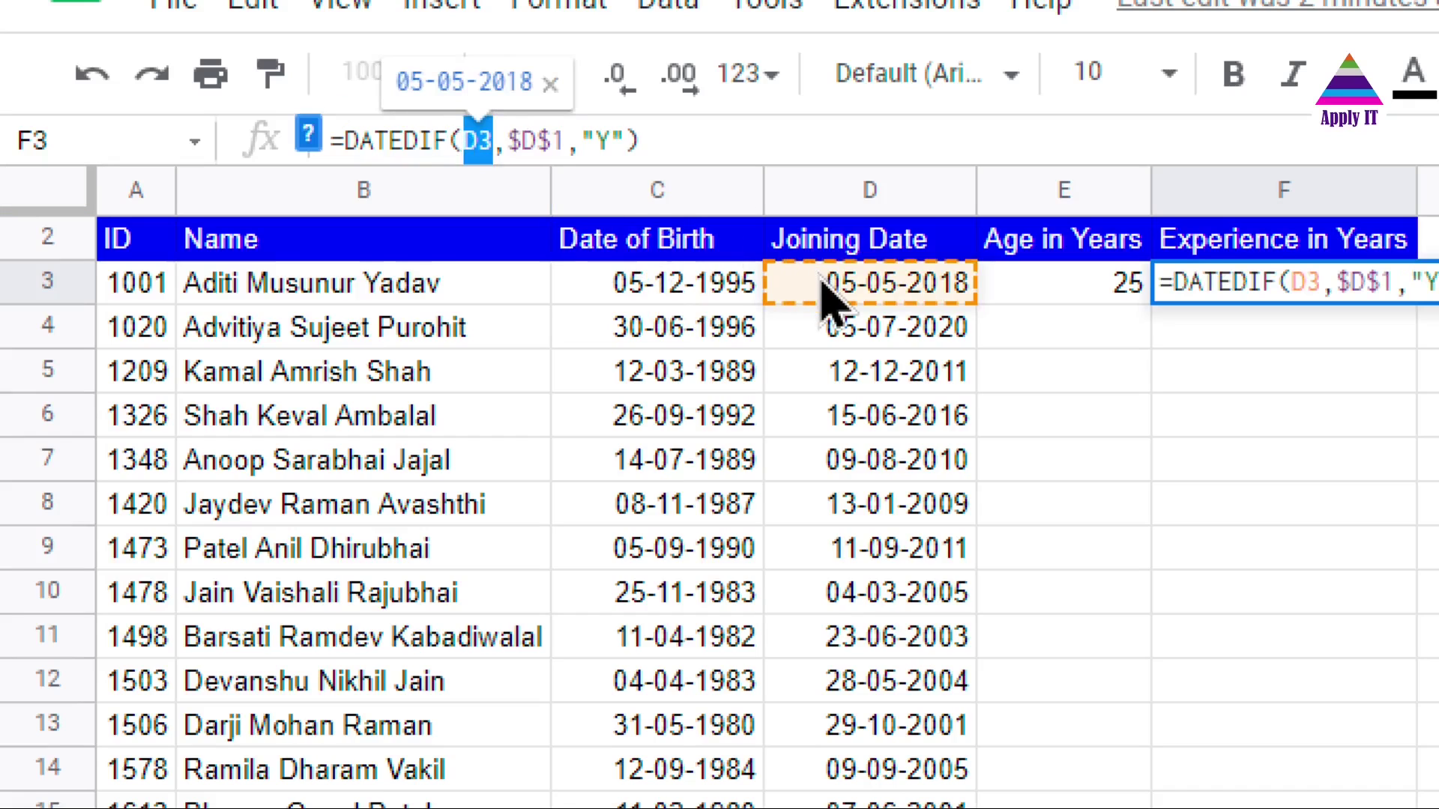
double_click(538, 141)
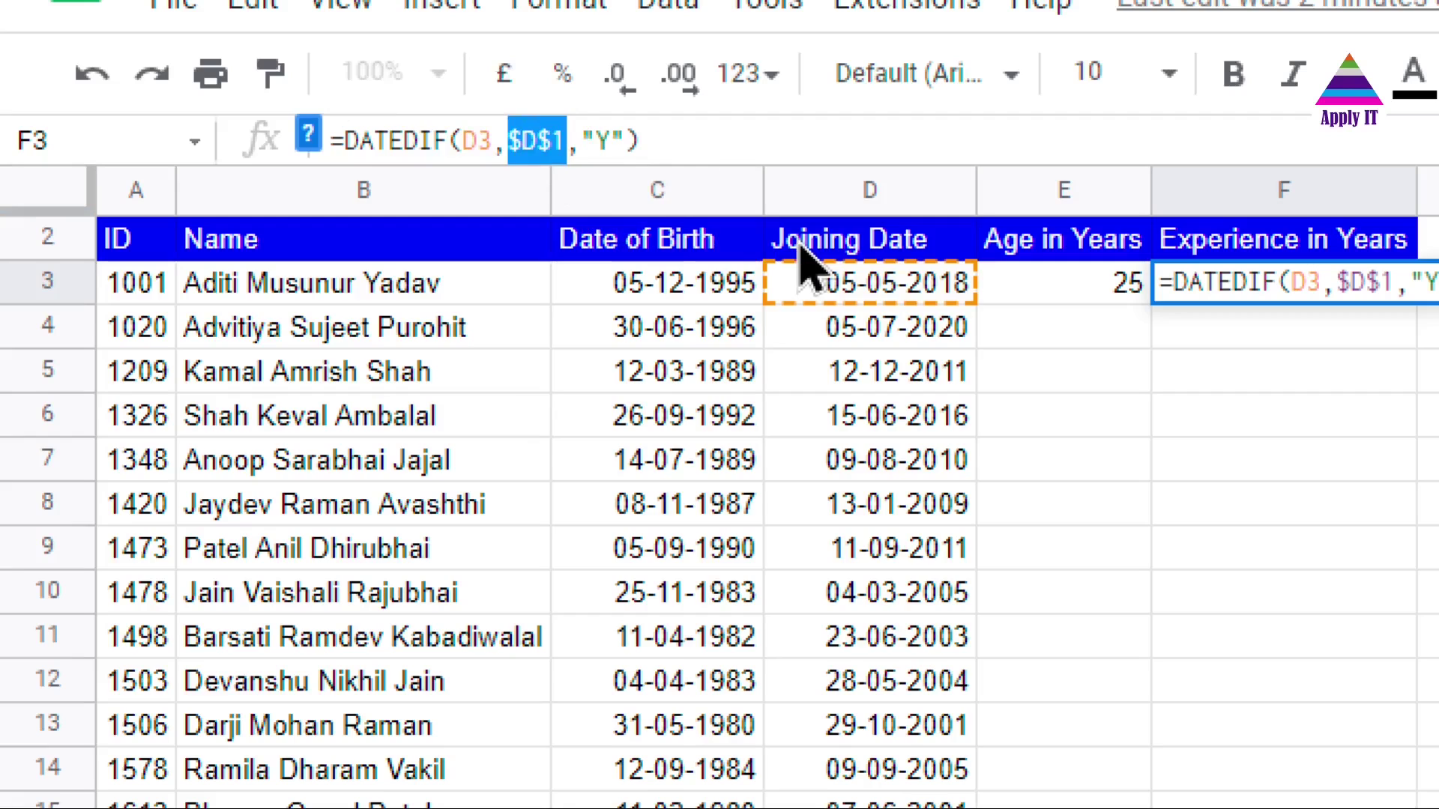
key(Return)
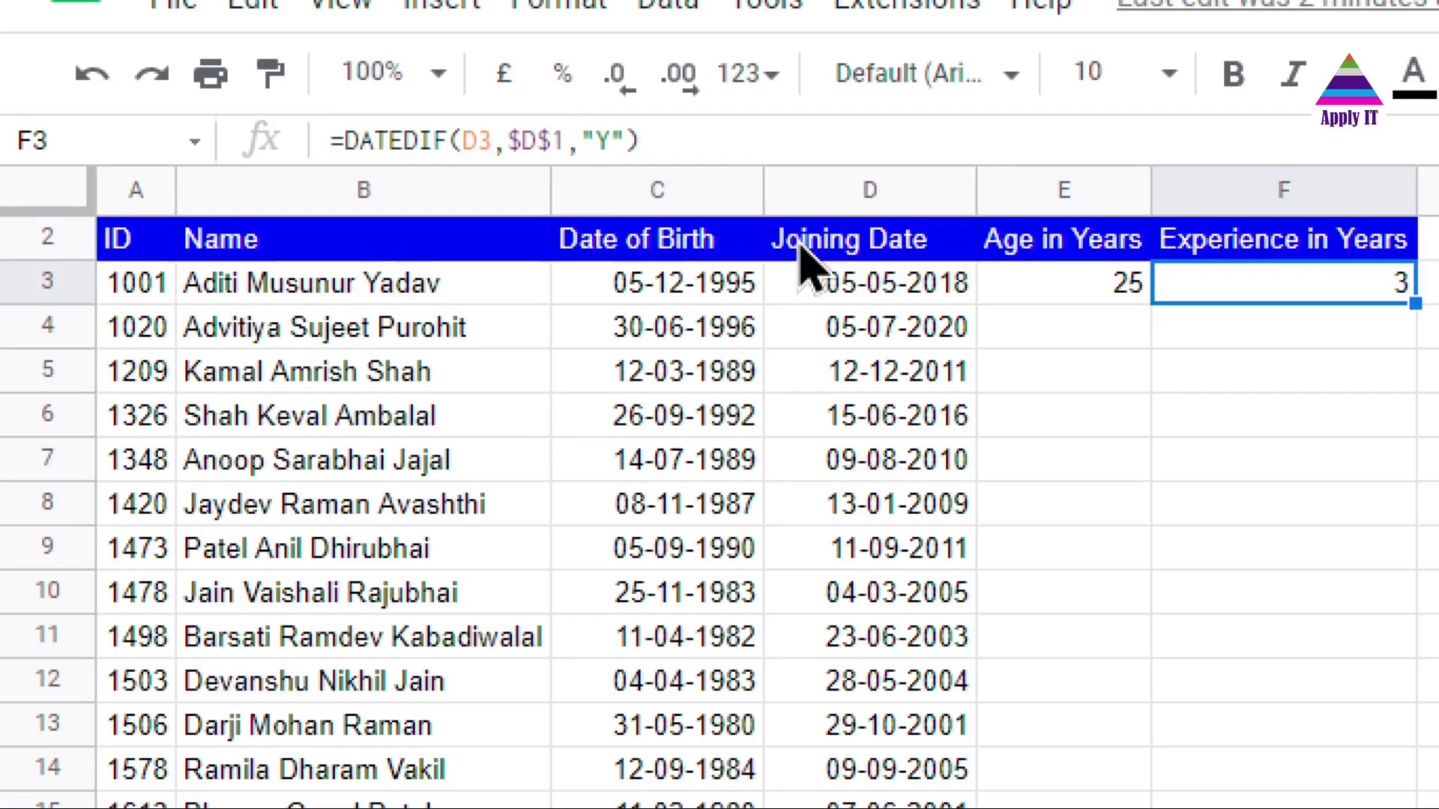
Go to the Exp Date value in D1 that the experience formula refers to
key(Up)
key(Up)
key(Left)
key(Left)
Copy the age and experience formulas from E3:F3 to the remaining employee rows, starting at row 4
click(1237, 348)
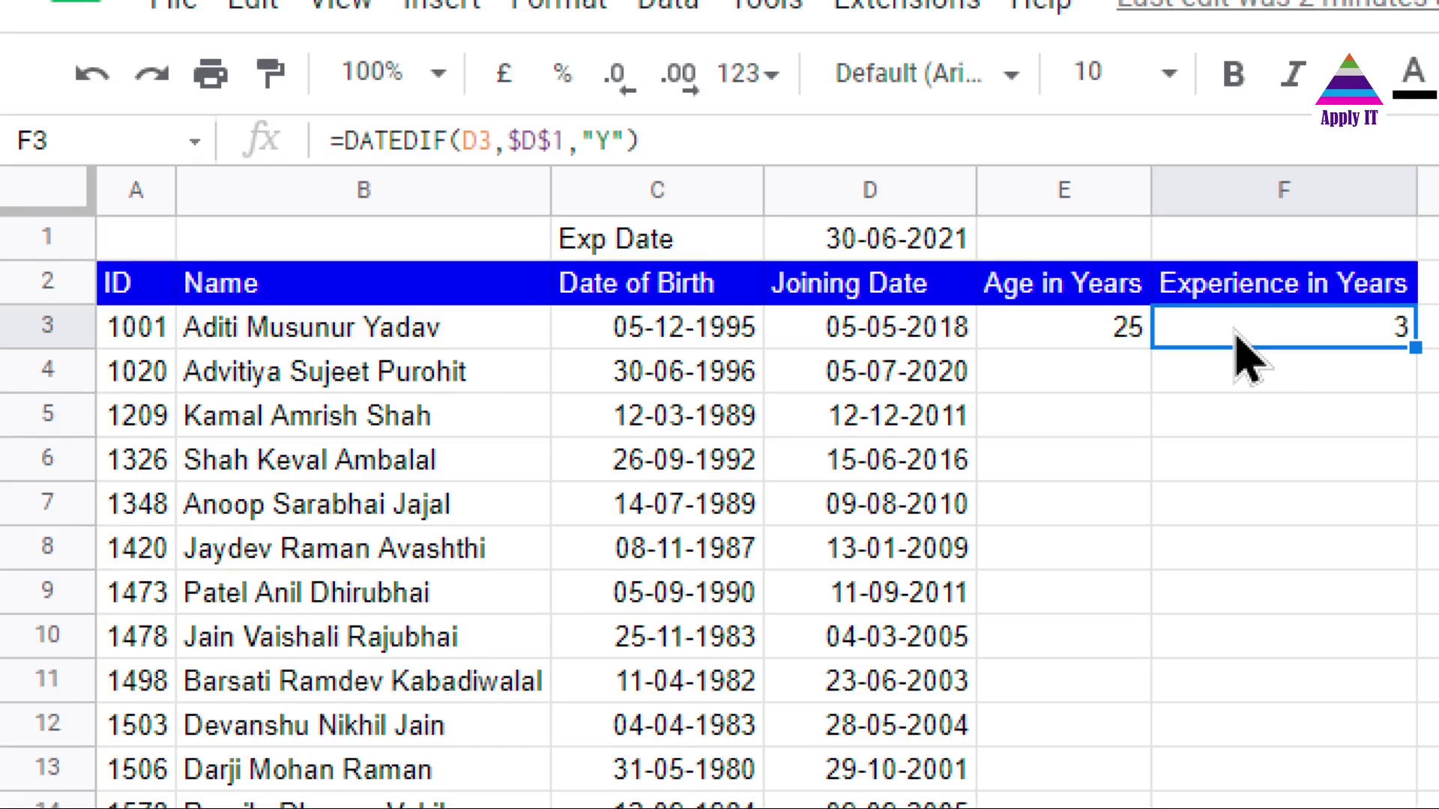
key(Left)
key(shift+Right)
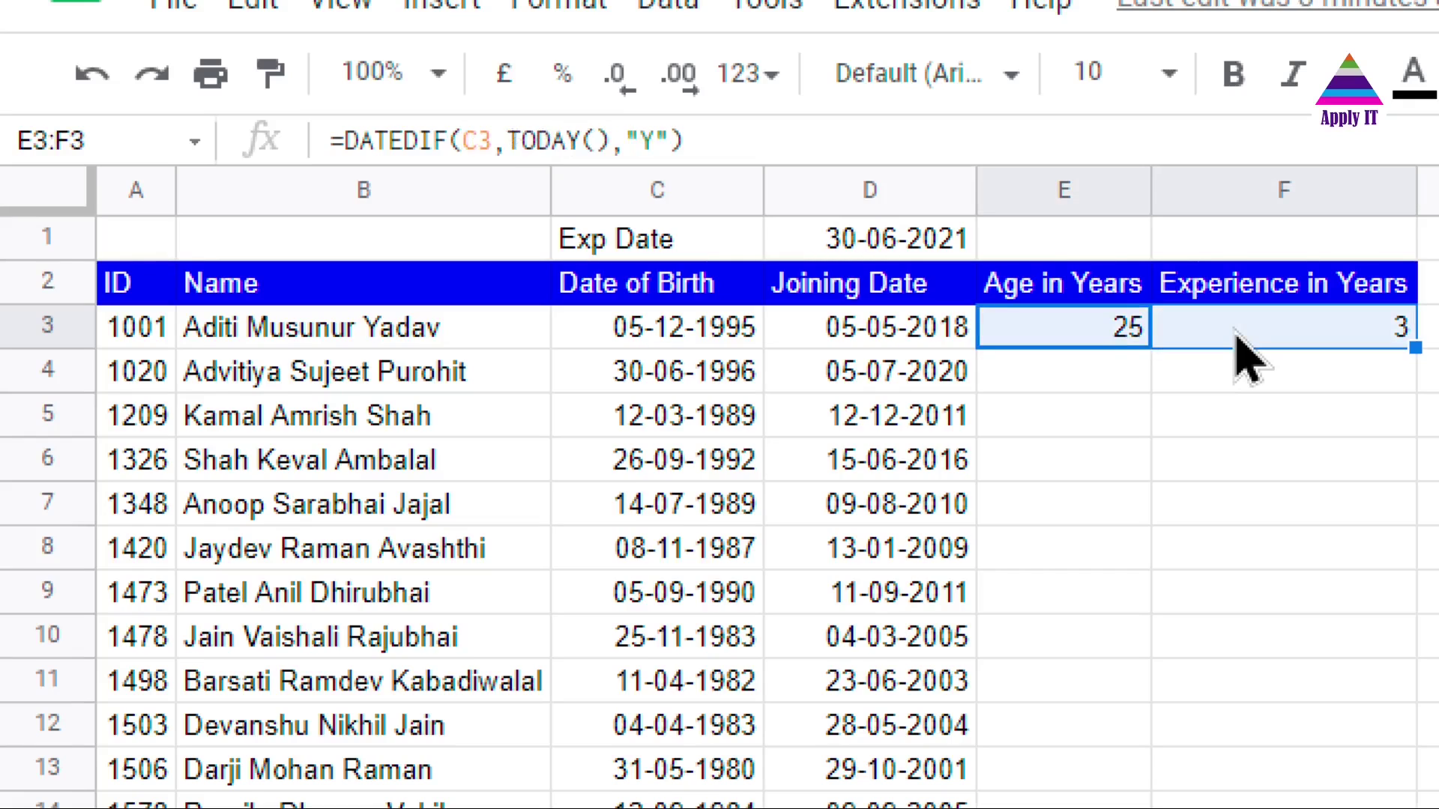
key(ctrl+c)
key(Down)
key(shift+Right)
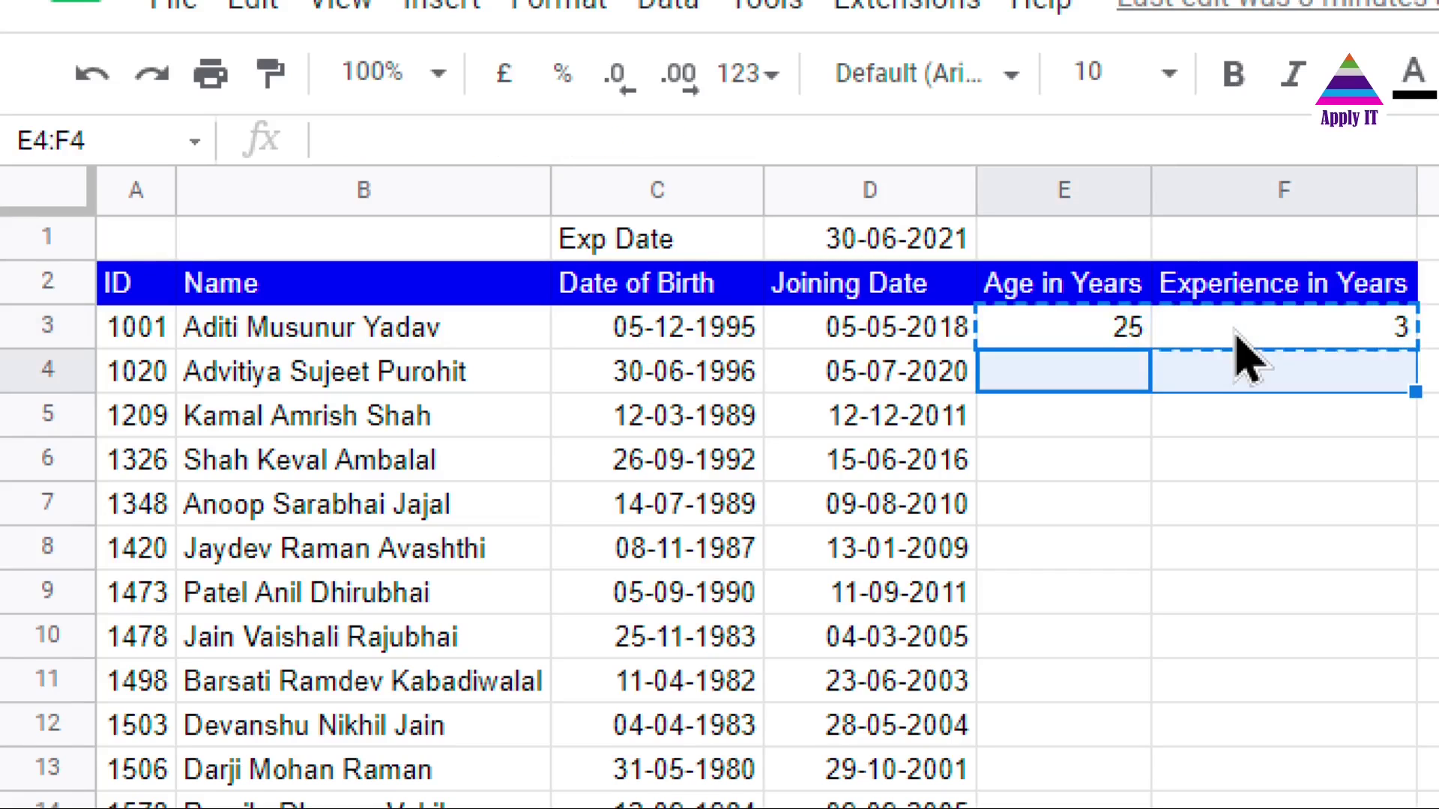
key(shift+Down)
key(shift+Down)
key(shift+Down)
key(shift+Down)
key(shift+Down)
key(shift+Down)
key(shift+Down)
key(shift+Down)
key(shift+Down)
key(shift+Down)
key(shift+Down)
key(shift+Down)
key(shift+Down)
key(shift+Down)
key(shift+Down)
key(shift+Down)
key(shift+Down)
key(shift+Down)
key(shift+Down)
key(shift+Down)
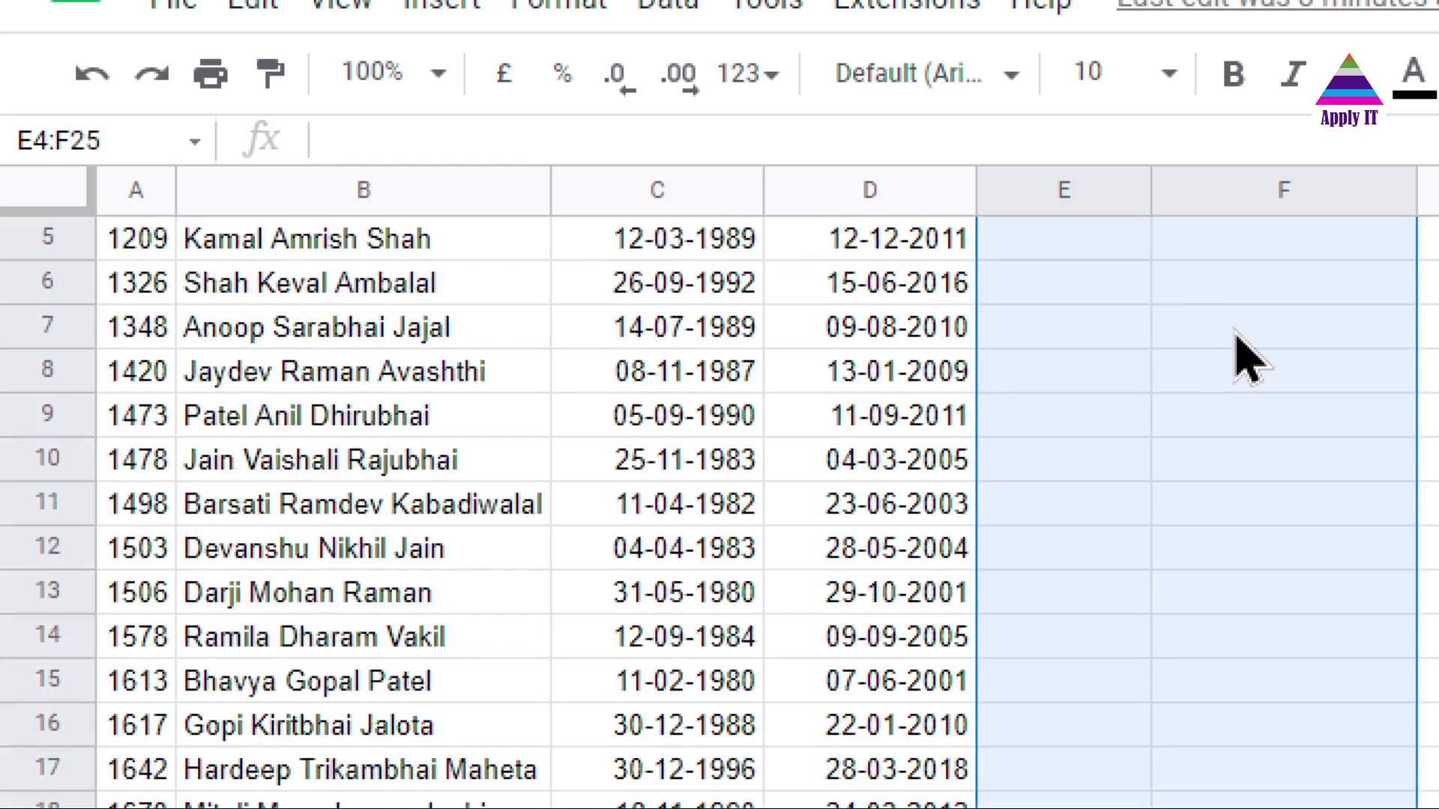
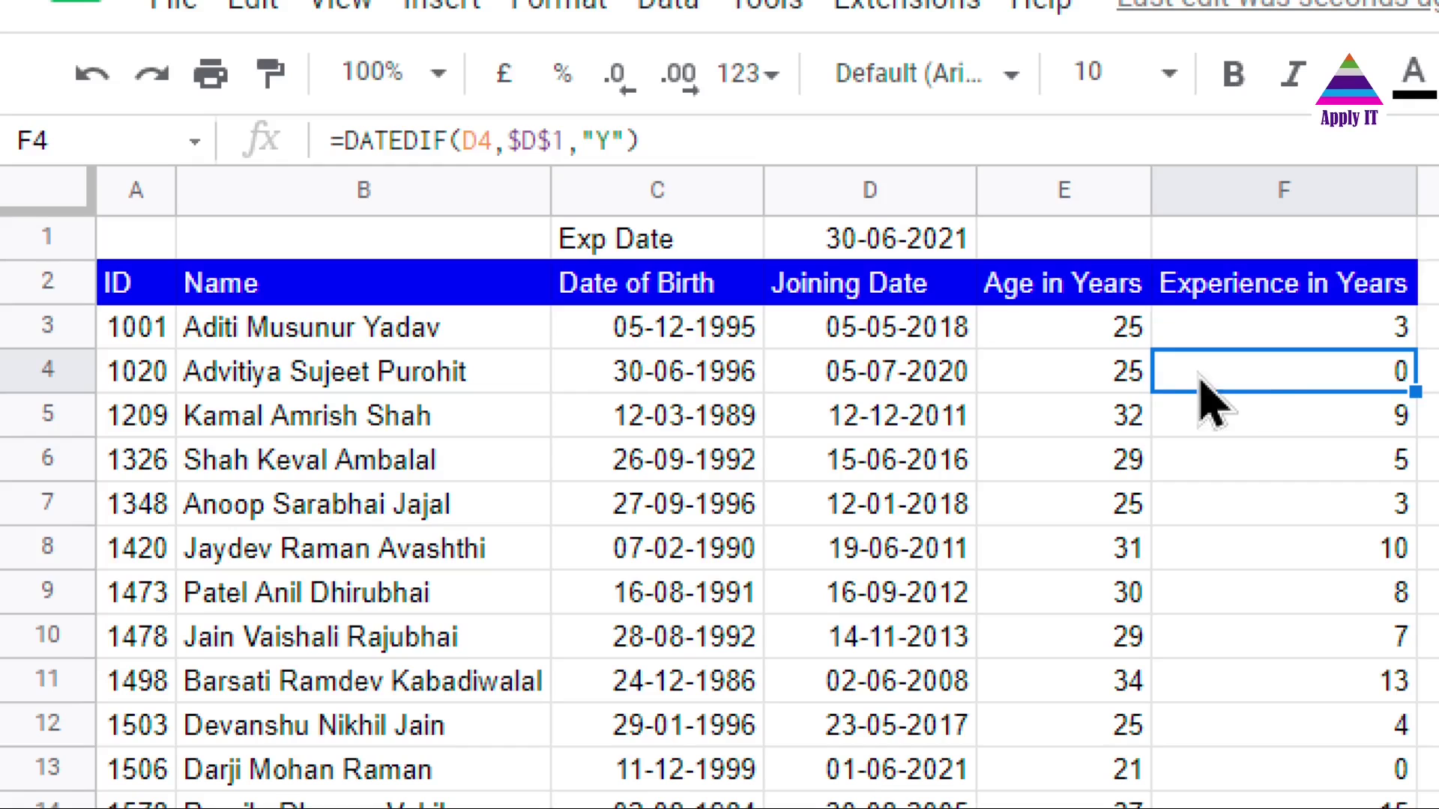
Inspect the Date of Birth formula in C7 and the Age in Years formula in E7
click(502, 241)
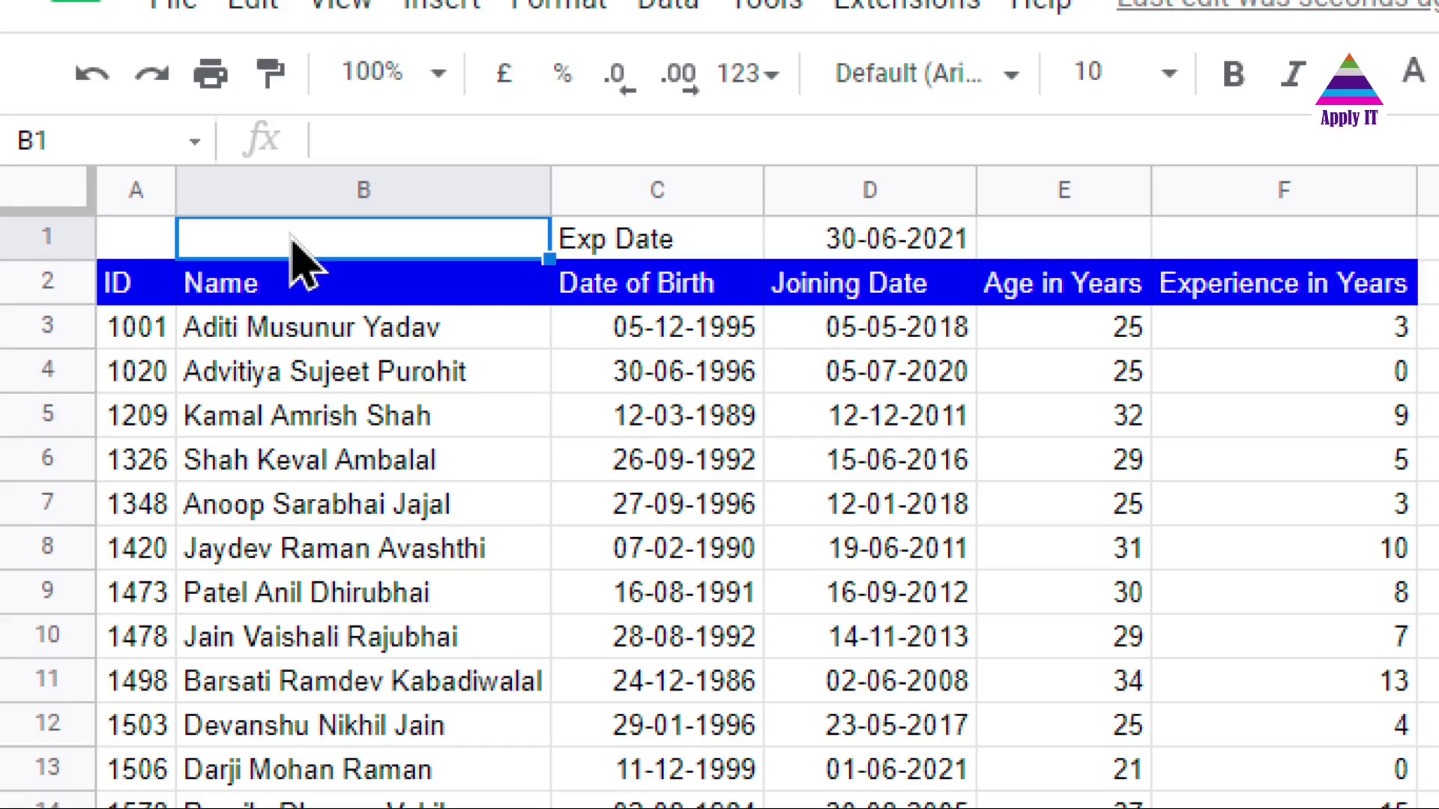
click(690, 521)
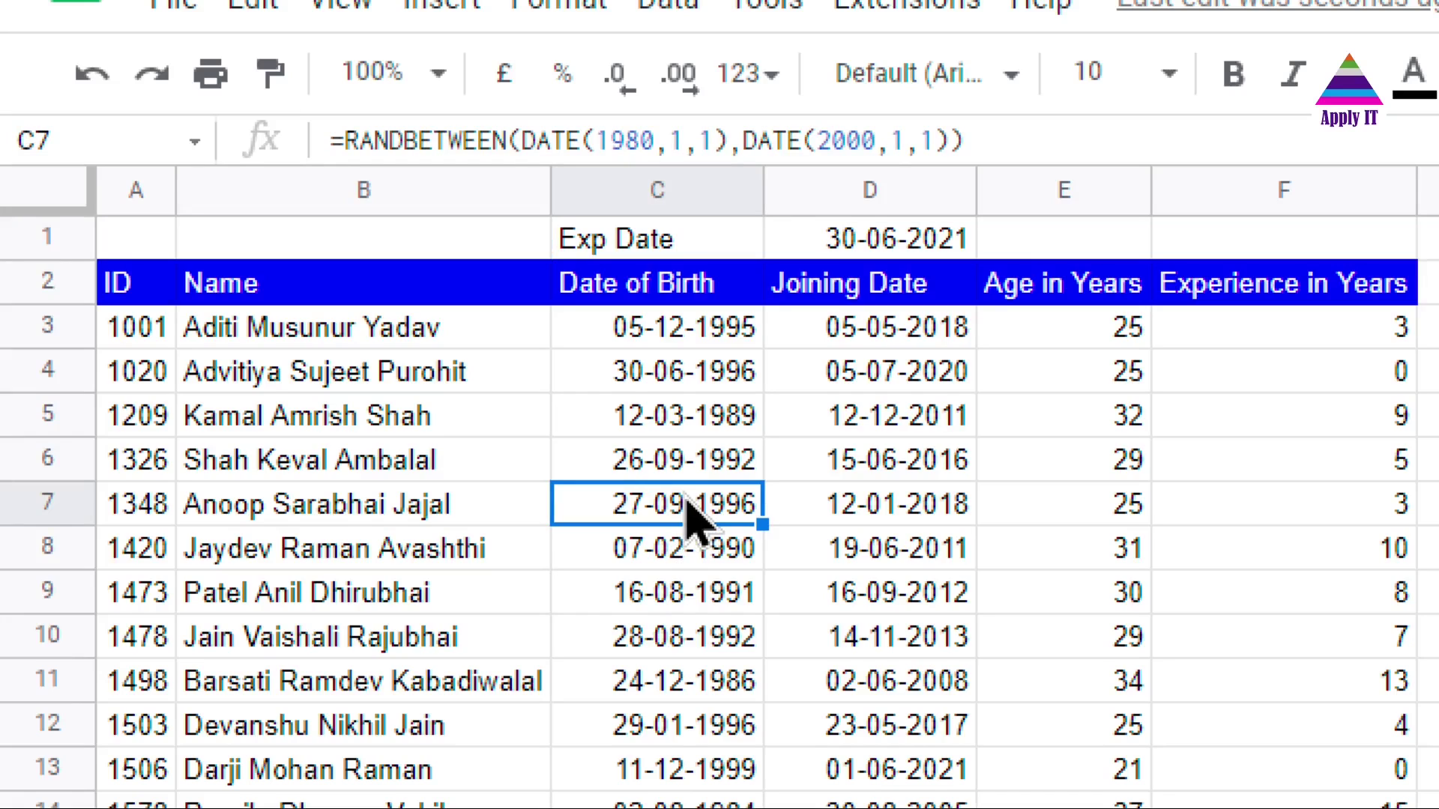
click(1052, 523)
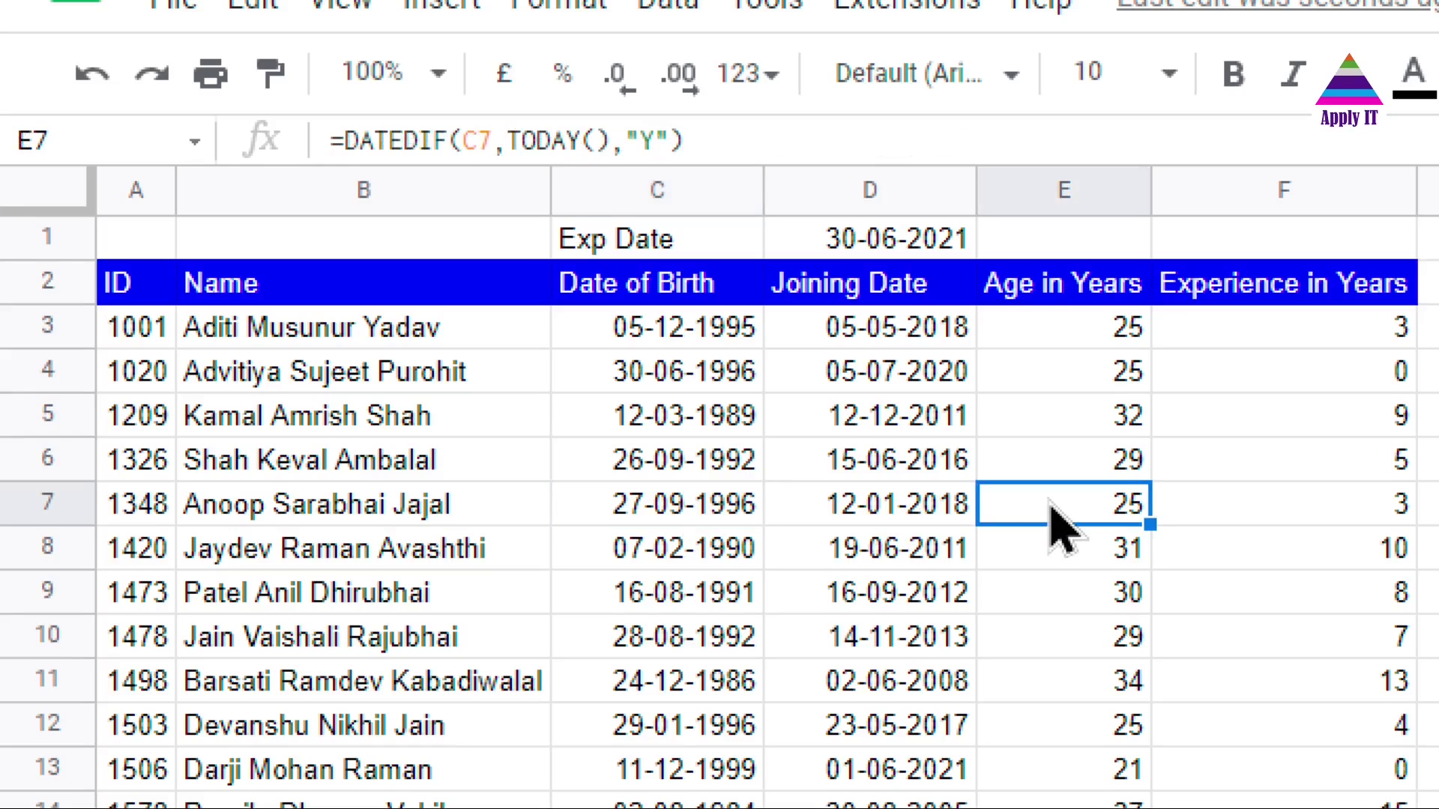